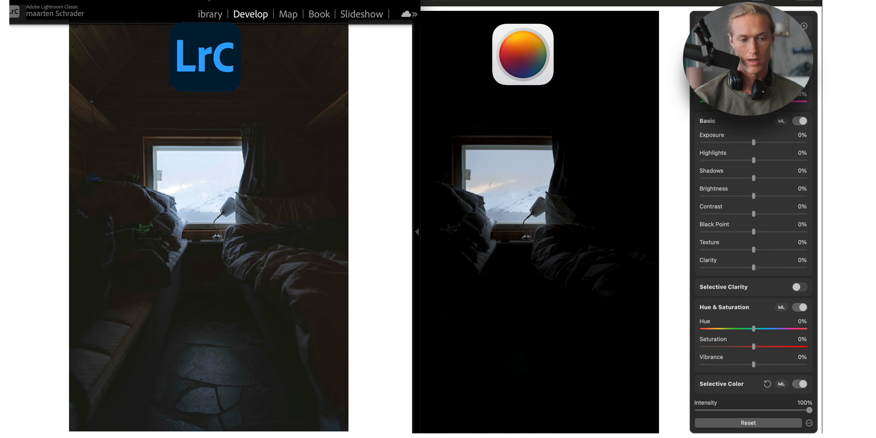
- Raise the Basic Exposure to 200%
click(581, 196)
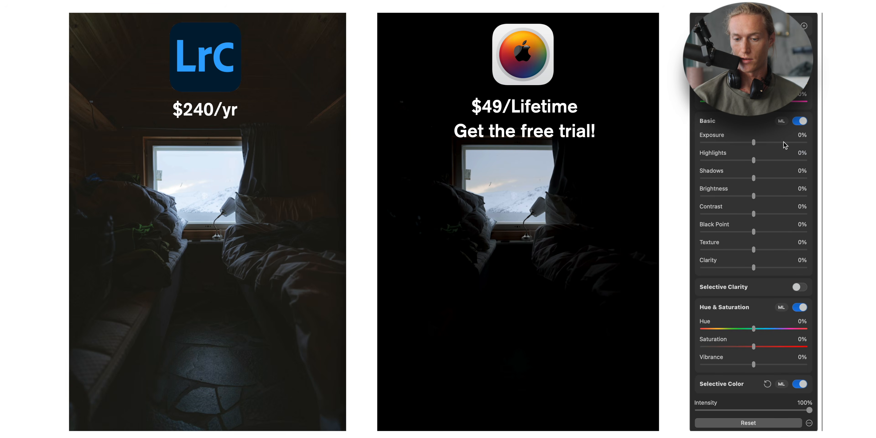
drag(754, 143, 807, 143)
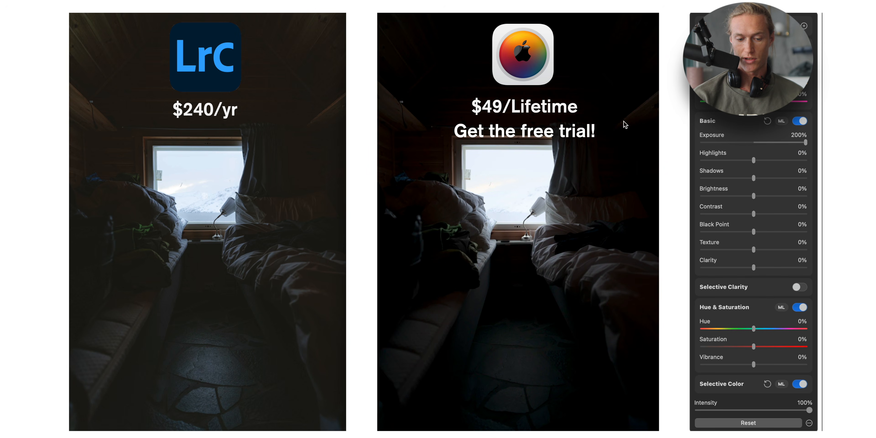
- Lower the Highlights to about -90%
scroll(731, 198, down, 5)
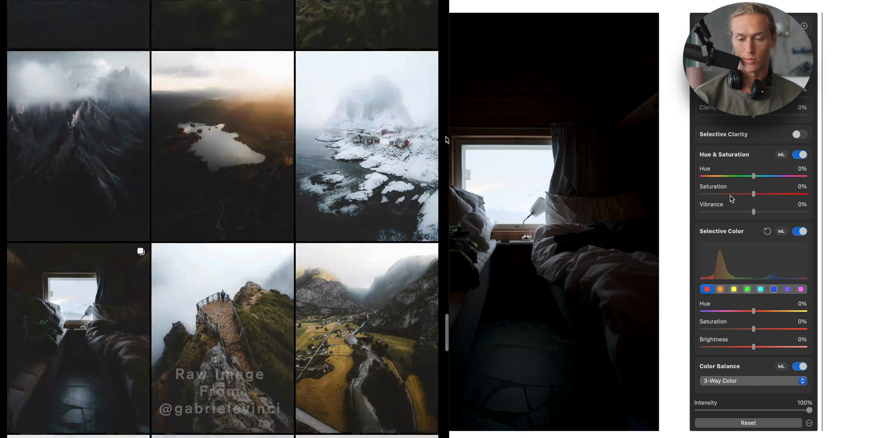
scroll(731, 198, up, 5)
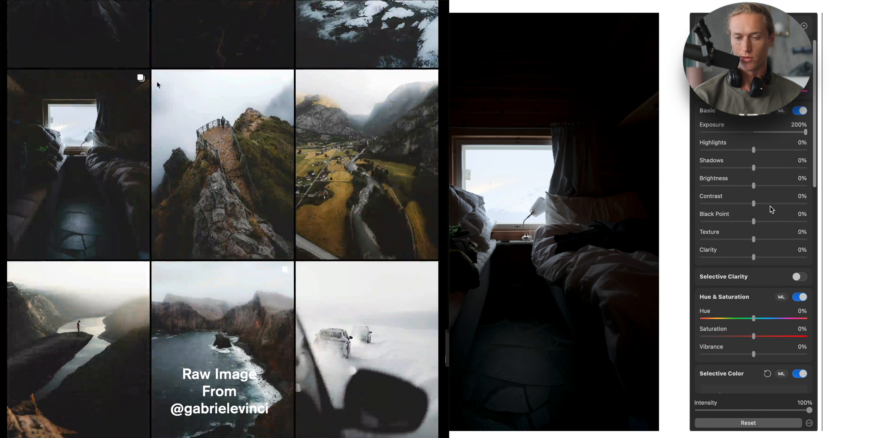
click(713, 149)
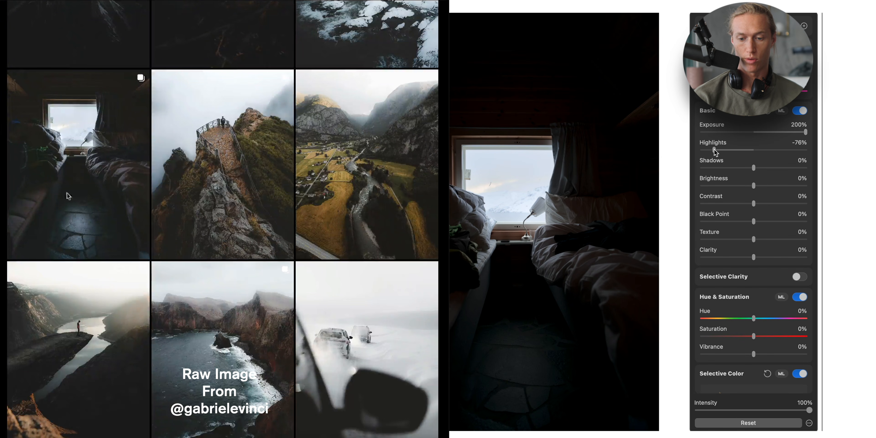
click(712, 149)
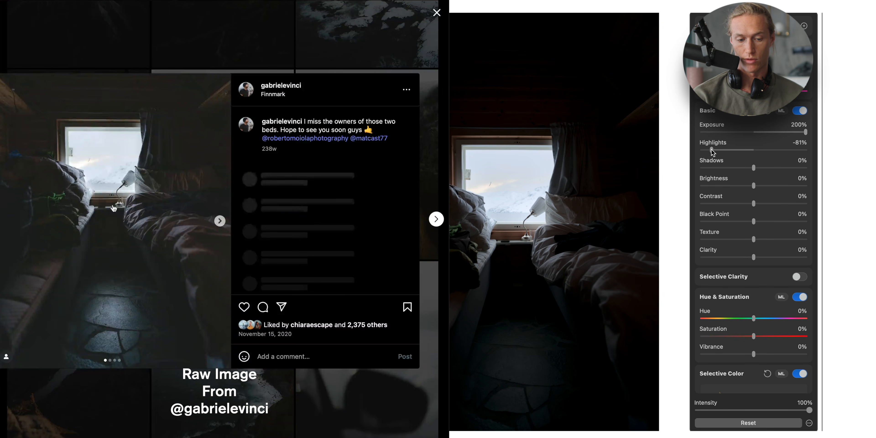
mouse_move(711, 149)
mouse_down()
mouse_move(696, 161)
mouse_move(707, 150)
mouse_up()
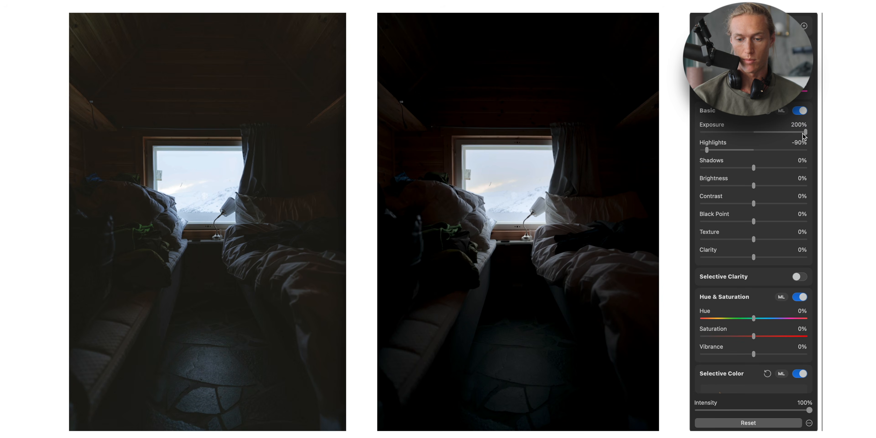
- Ease Exposure back to 197% and pull Highlights down to -100%
drag(803, 133, 821, 130)
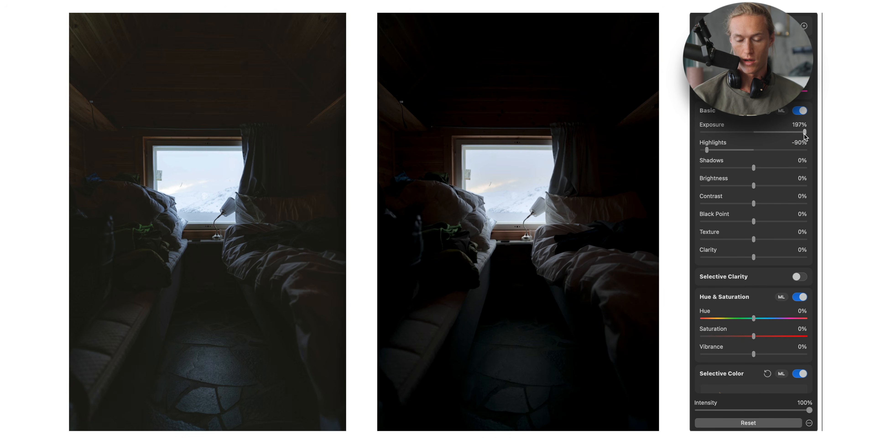
mouse_move(707, 153)
mouse_down()
mouse_move(764, 154)
mouse_move(695, 154)
mouse_up()
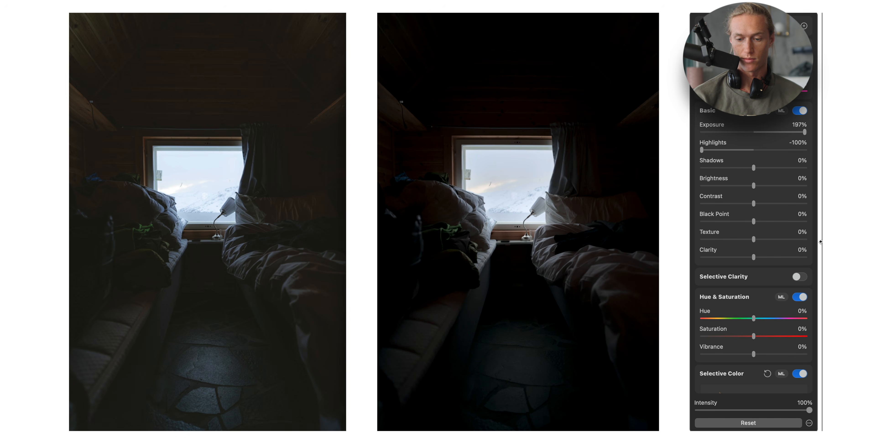
- Raise Contrast to 63% and turn on the Curves adjustment
drag(788, 204, 786, 205)
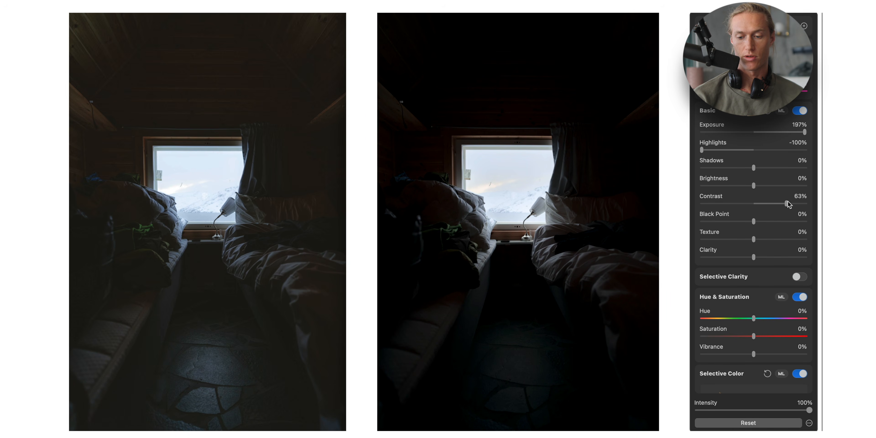
scroll(767, 205, down, 20)
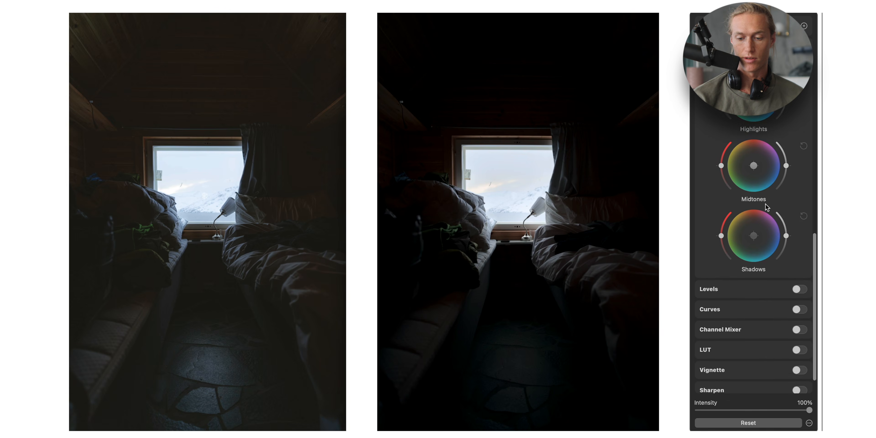
click(800, 280)
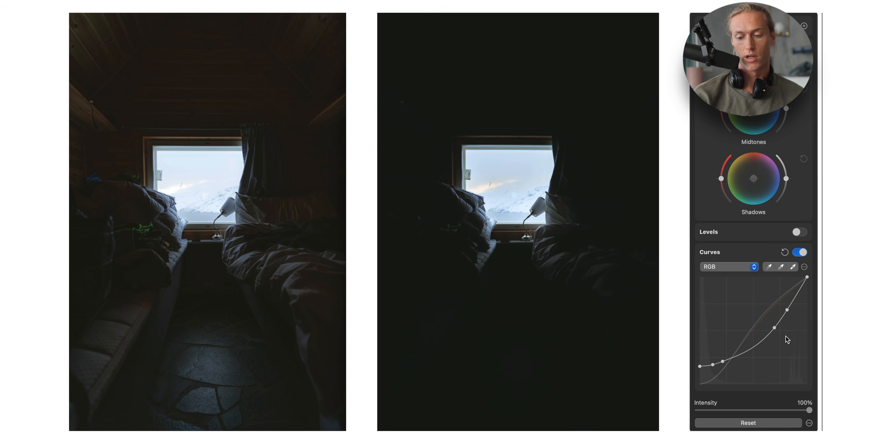
- Reset the Curves adjustment and undo the reset
scroll(791, 273, down, 5)
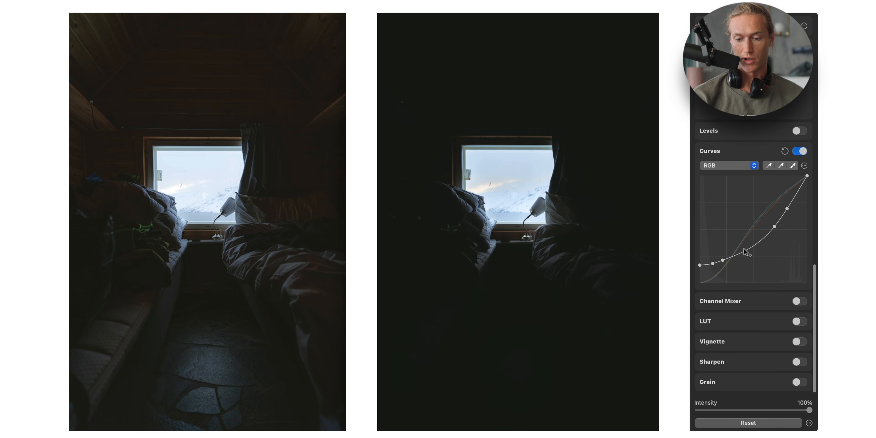
click(785, 152)
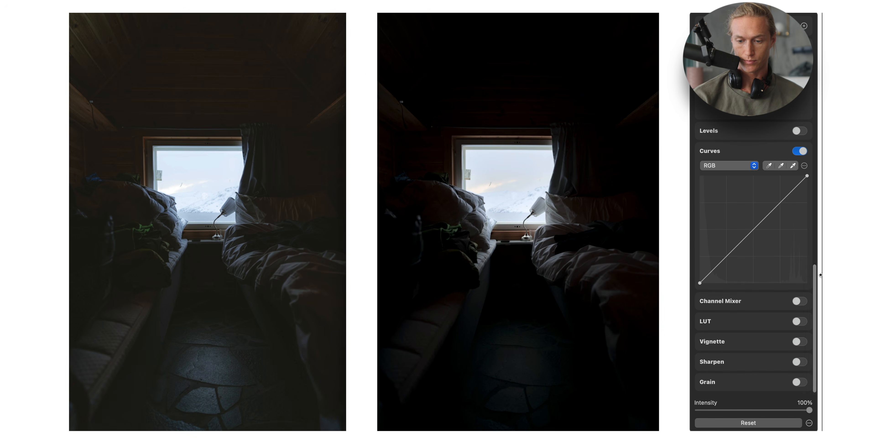
key(super+z)
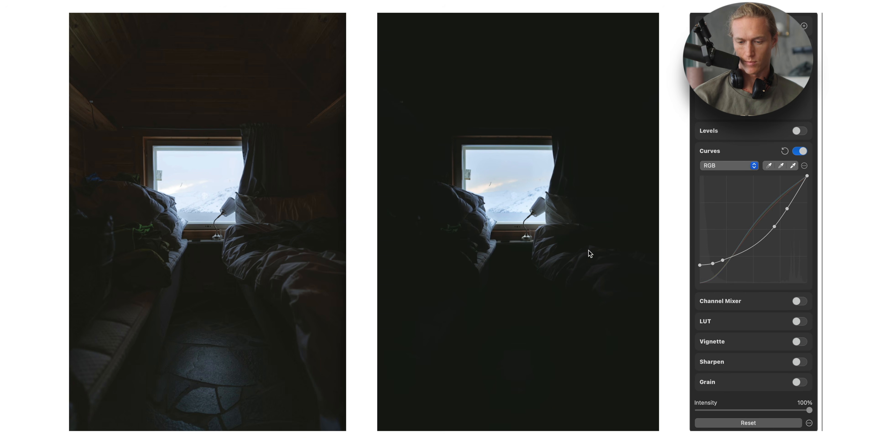
- Try dragging an upper midtone curve point higher, then undo the change
drag(775, 227, 783, 209)
key(super+z)
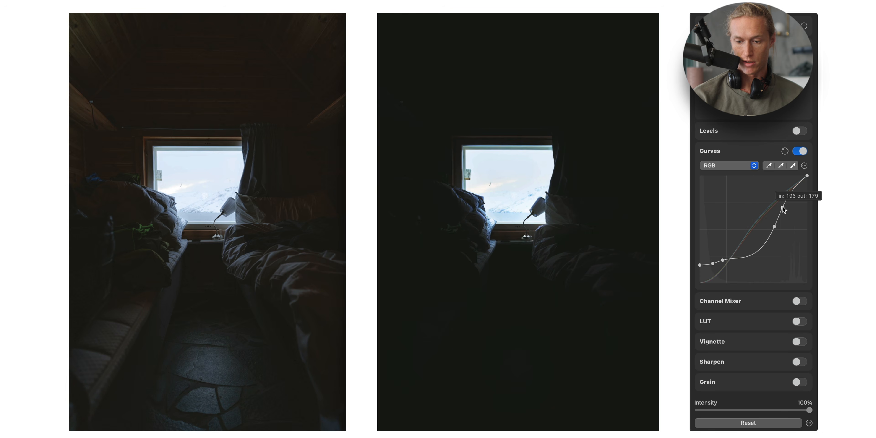
key(super+z)
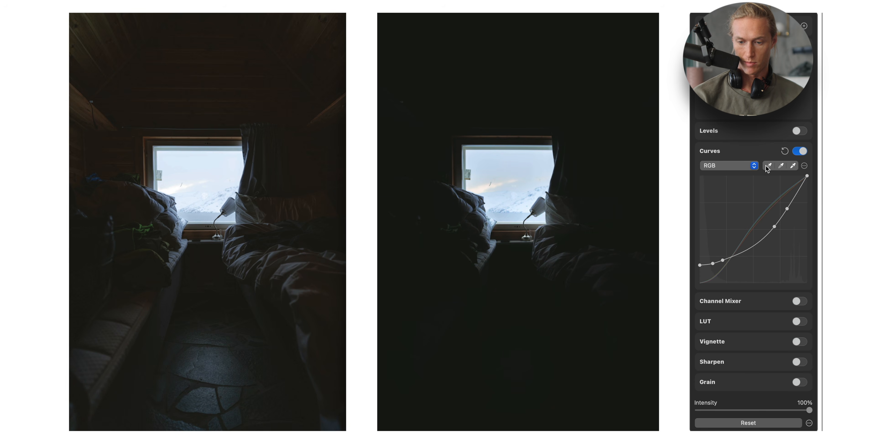
- Examine the Curves gray and black point eyedroppers and the Red, Green and RGB channel curves
click(782, 166)
click(740, 166)
click(738, 178)
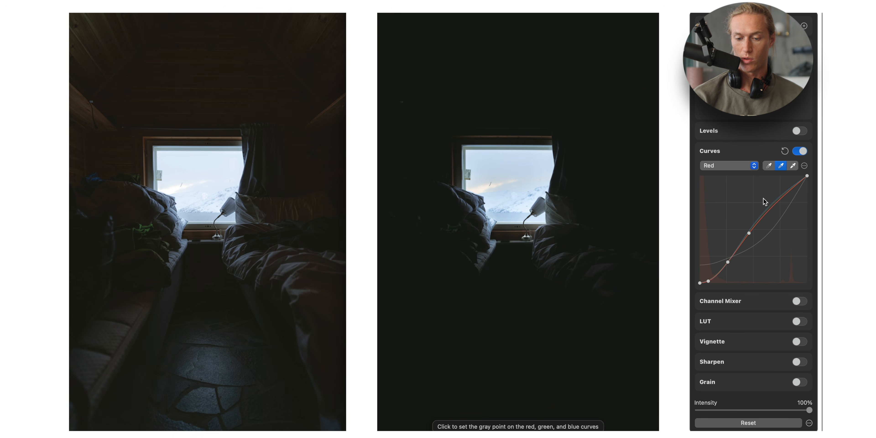
click(769, 166)
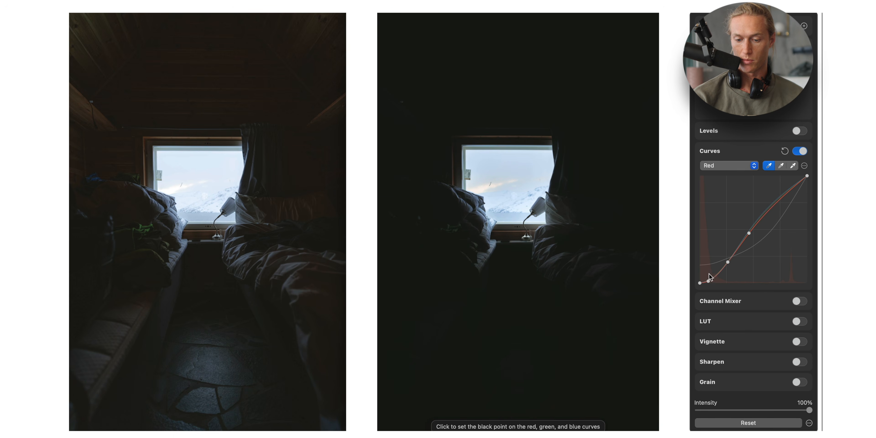
click(737, 168)
click(735, 178)
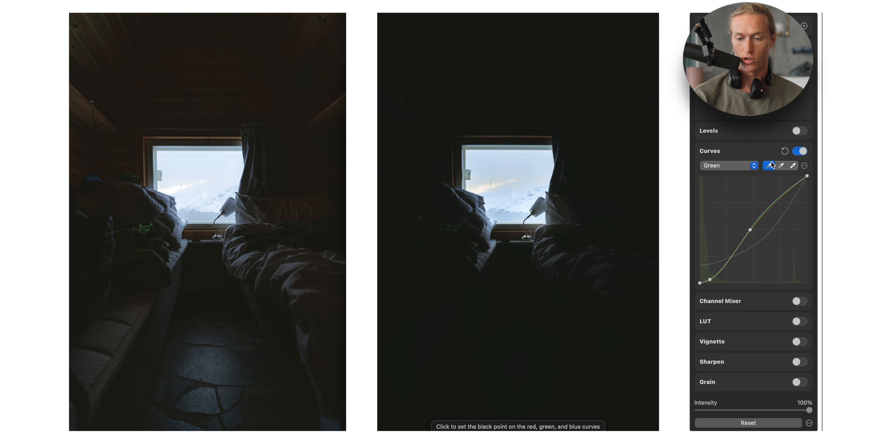
click(784, 152)
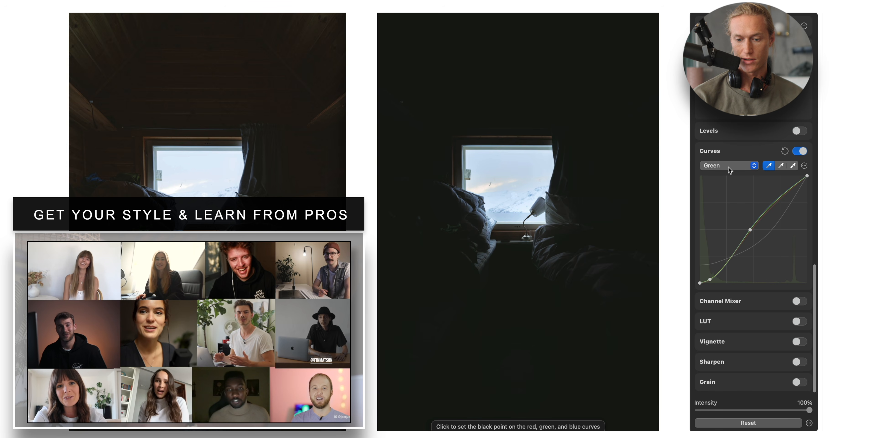
click(730, 166)
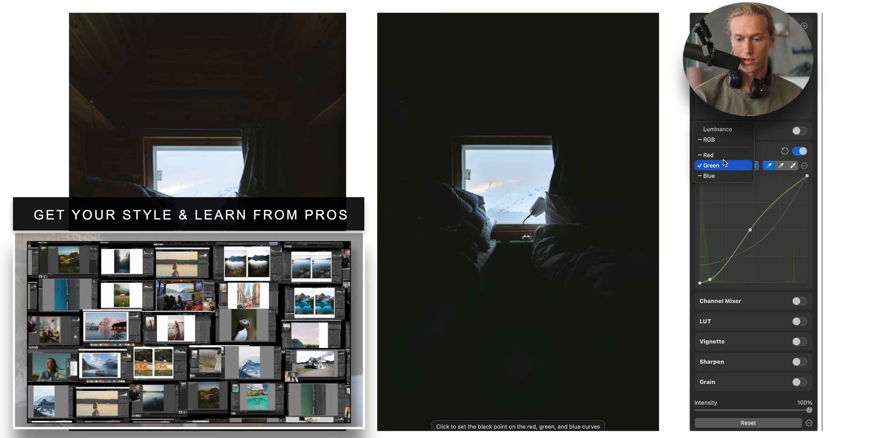
click(712, 139)
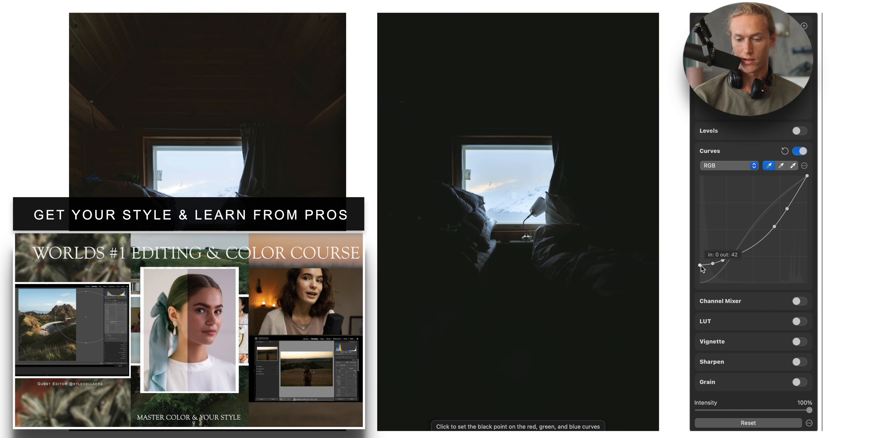
- Try moving the RGB curve's black point and midtone point, then undo the edits
drag(703, 270, 701, 274)
key(super+z)
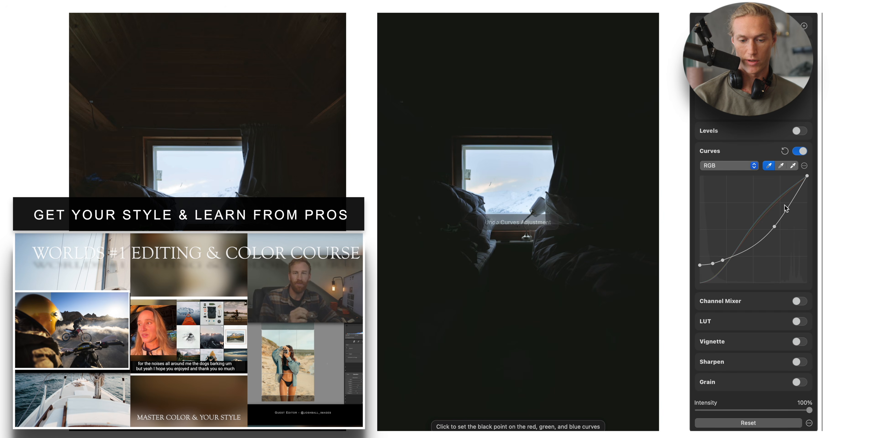
drag(775, 227, 757, 219)
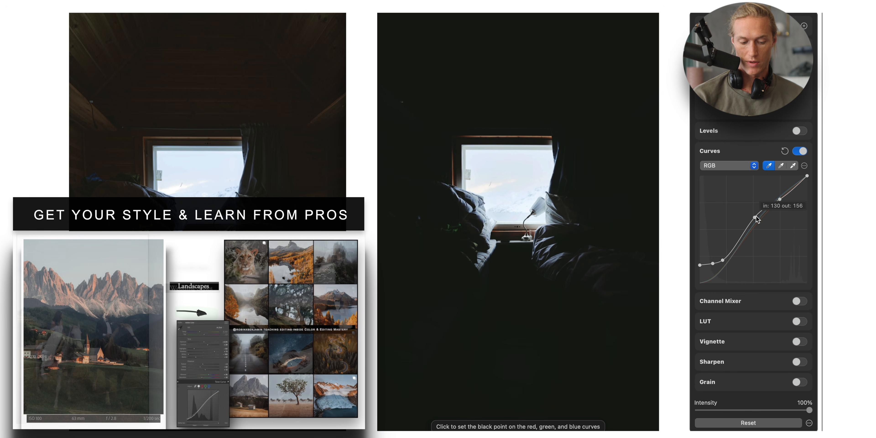
key(super+z)
key(super+z)
key(super+z)
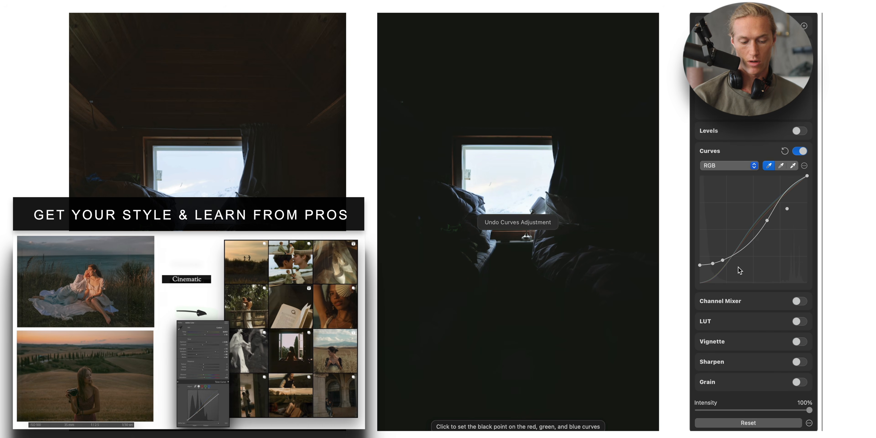
- Try lifting the RGB curve's shadow point and reshaping the midtones, then undo the edits
drag(722, 262, 710, 260)
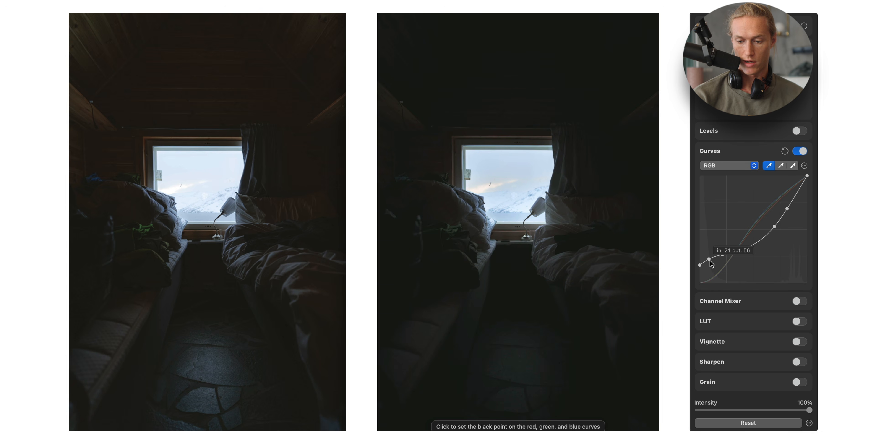
drag(774, 226, 770, 222)
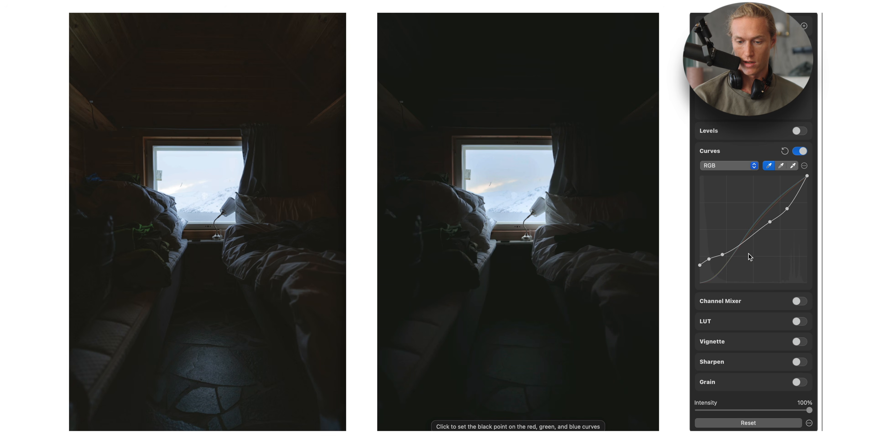
drag(722, 256, 722, 256)
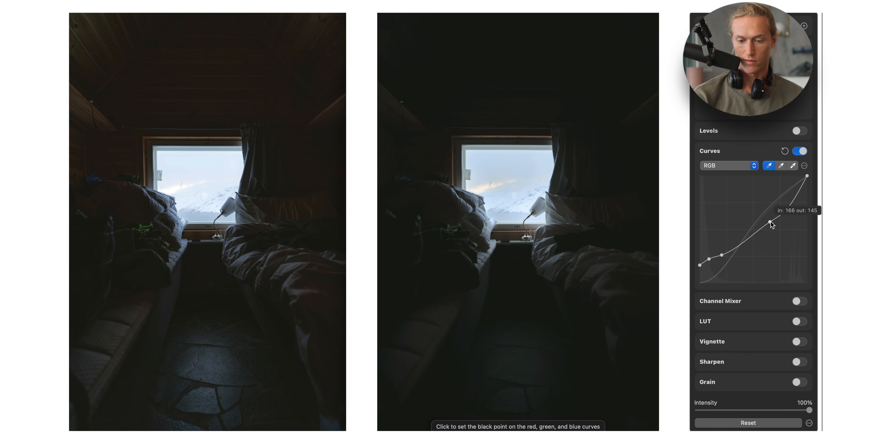
drag(788, 209, 768, 219)
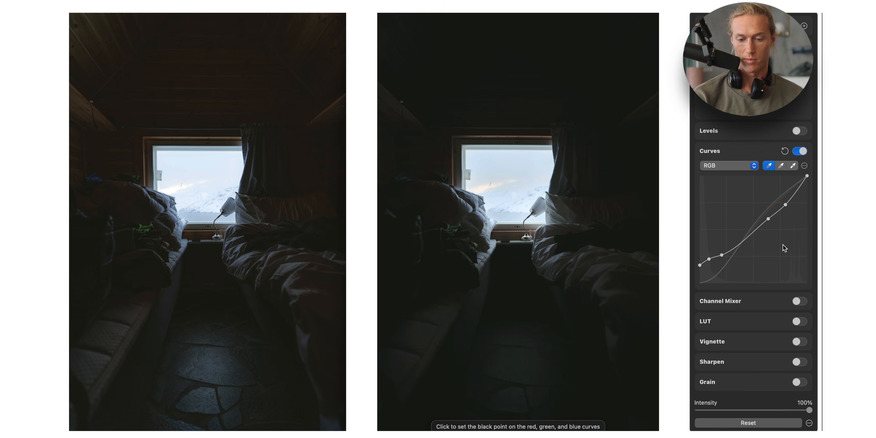
key(super+z)
key(super+z)
key(super+z)
key(super+z)
key(super+z)
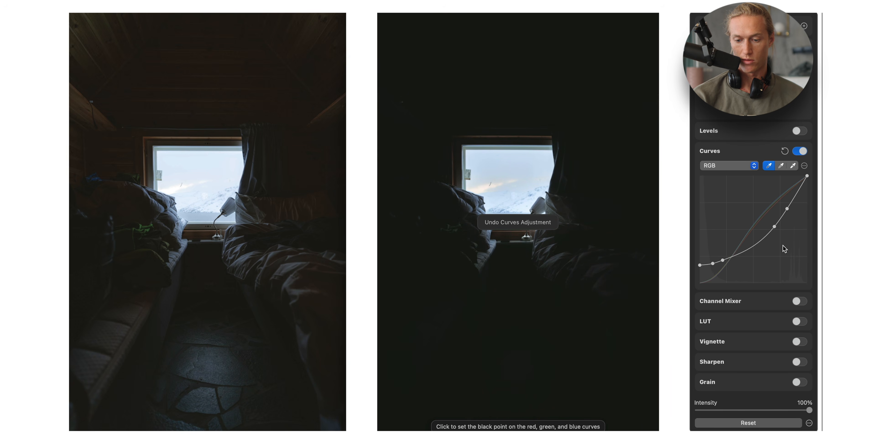
- Raise the Shadows slider to 100%
key(super+shift+z)
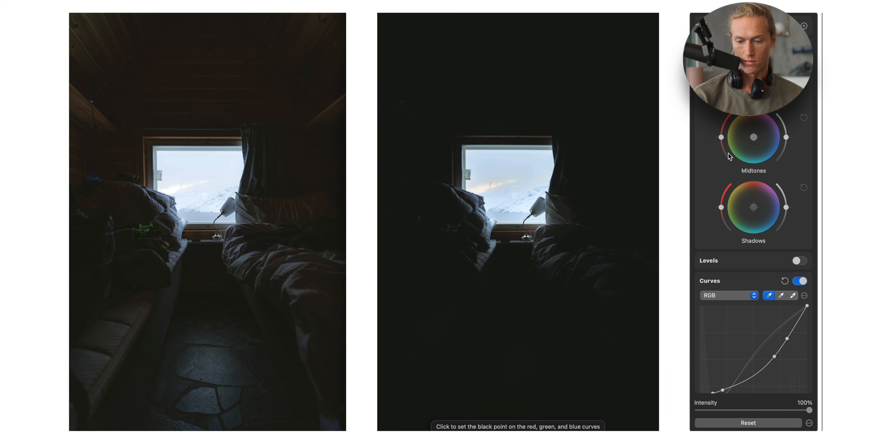
scroll(731, 164, down, 5)
scroll(787, 236, up, 15)
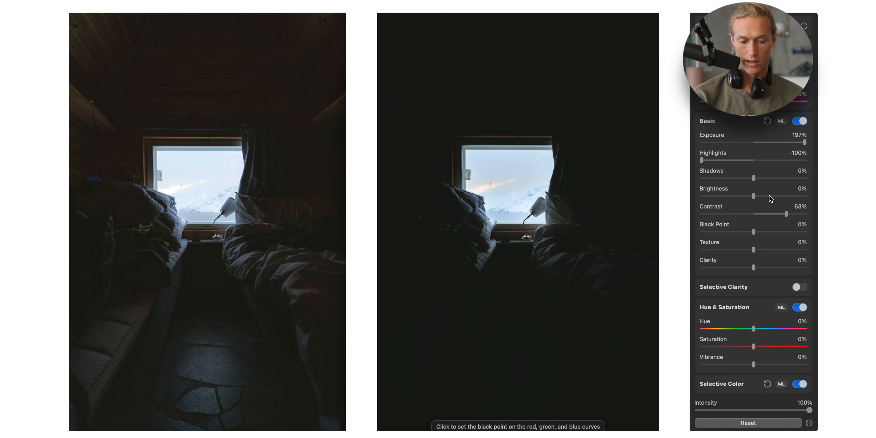
drag(772, 179, 804, 176)
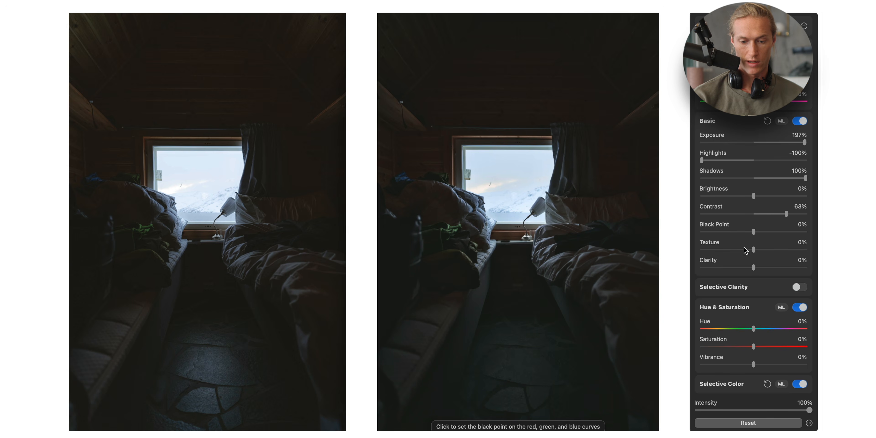
scroll(745, 250, down, 15)
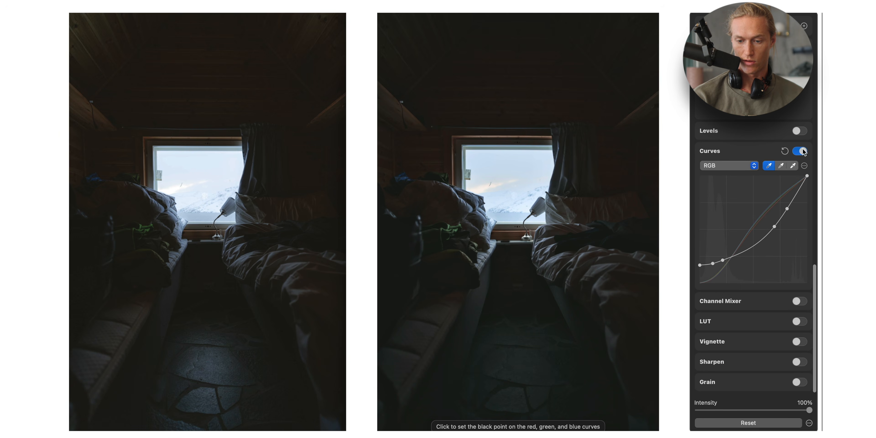
- Toggle the Curves adjustment off and on to compare, and try resetting the curve before undoing the reset
click(802, 151)
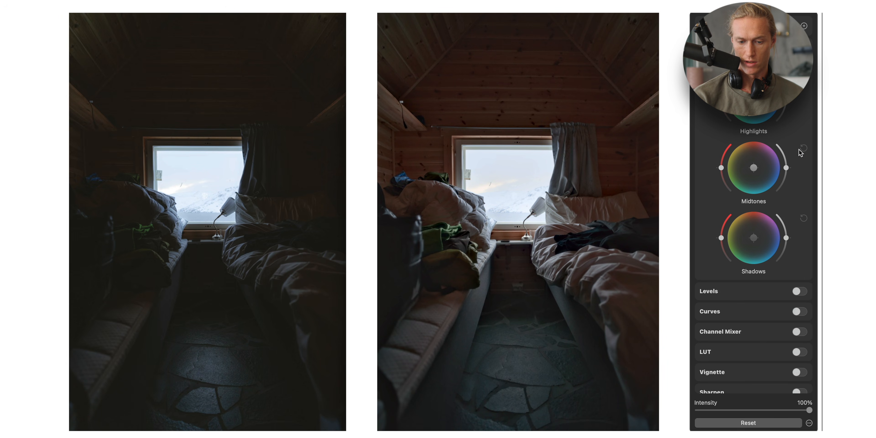
scroll(800, 191, down, 2)
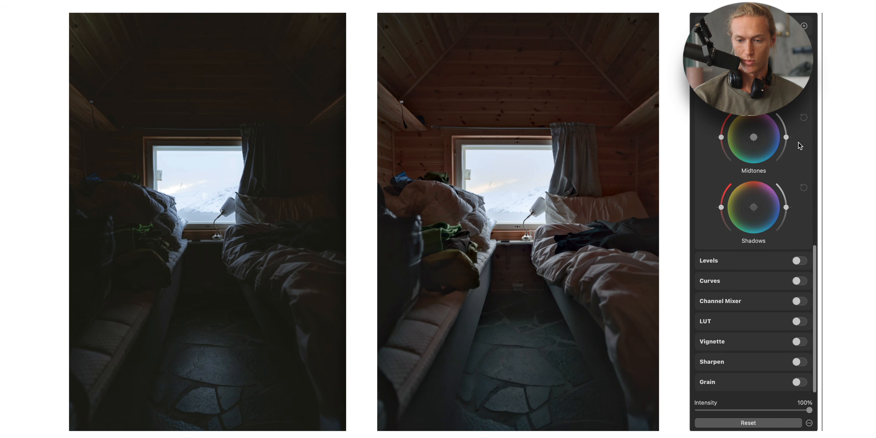
click(798, 280)
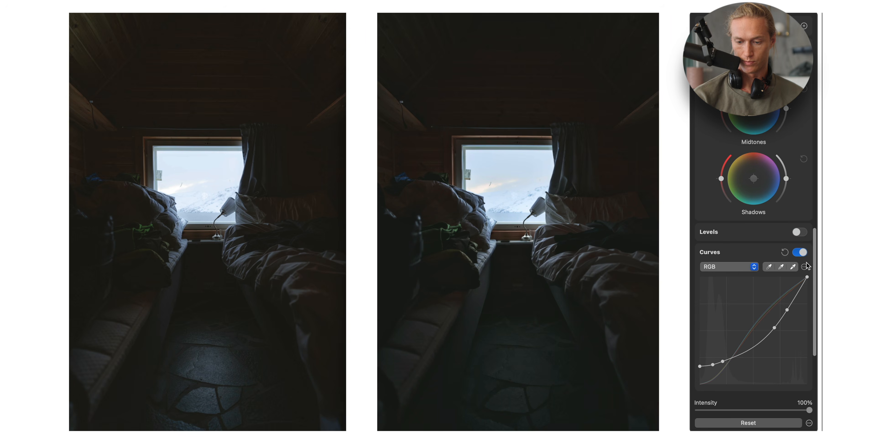
click(785, 252)
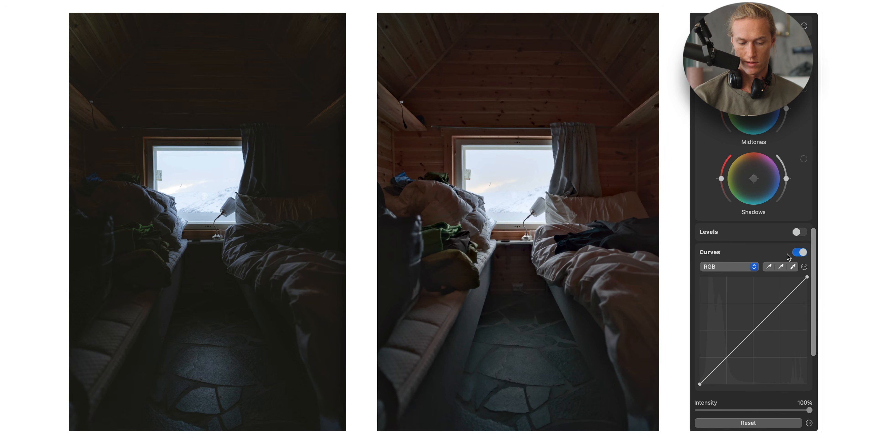
key(super+z)
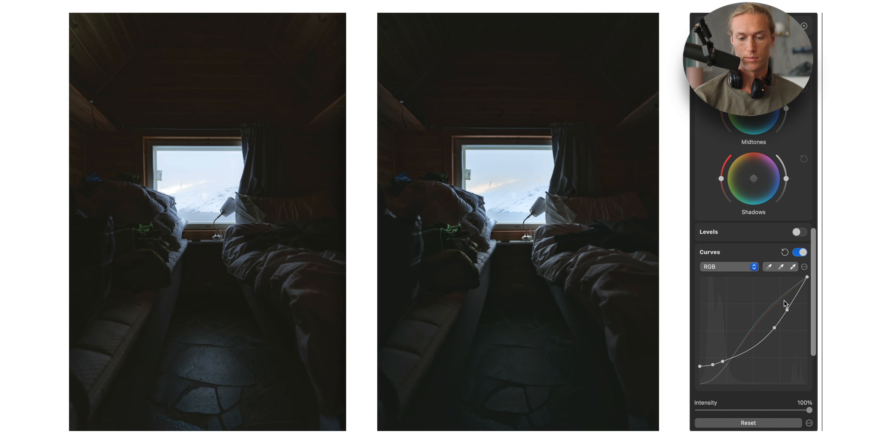
- Switch the Curves channel between Red, Green and Blue to examine each channel's curve
click(732, 269)
click(725, 284)
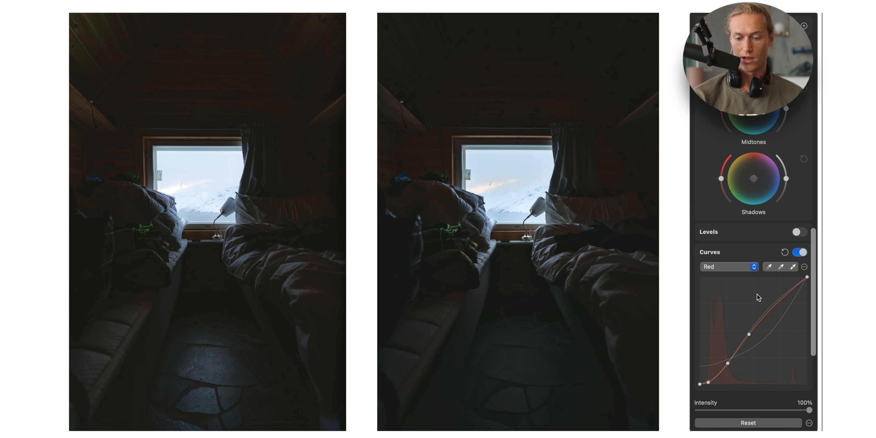
click(731, 267)
click(731, 276)
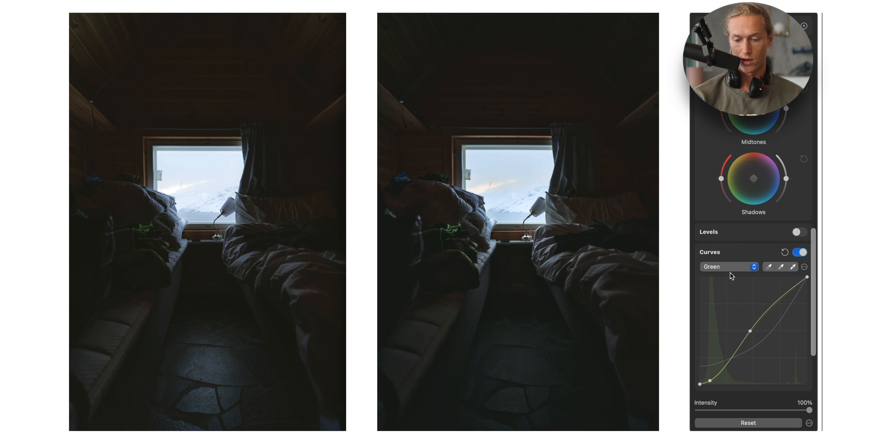
click(730, 267)
click(731, 276)
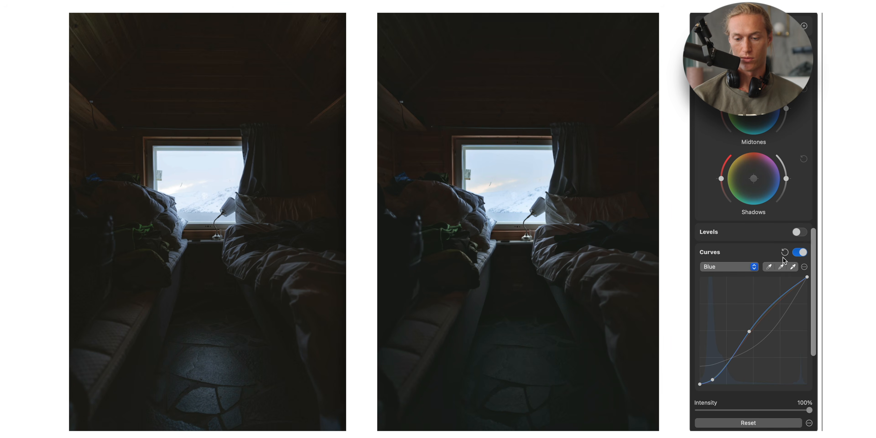
- Inspect the Selective Color settings for each color swatch and toggle the adjustment on and off to compare
scroll(749, 258, up, 10)
click(726, 254)
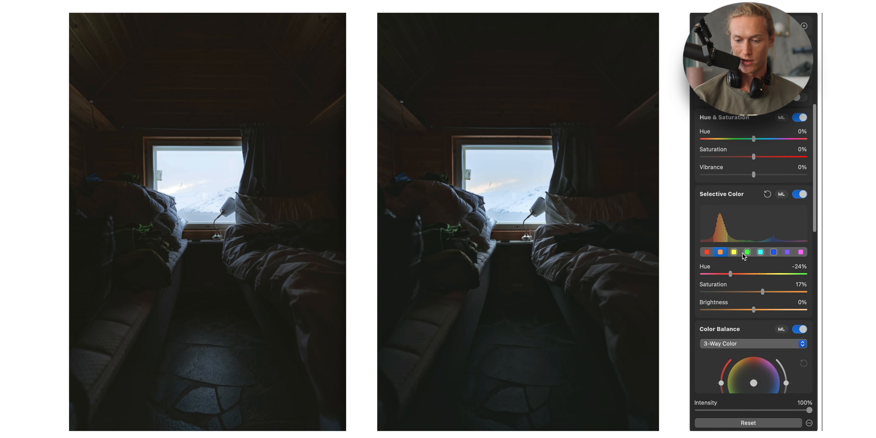
click(734, 253)
click(748, 252)
click(761, 252)
click(774, 252)
click(805, 198)
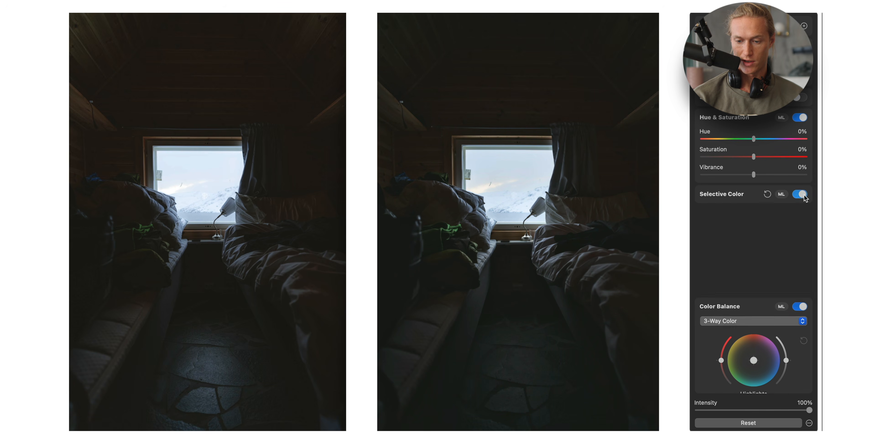
click(802, 194)
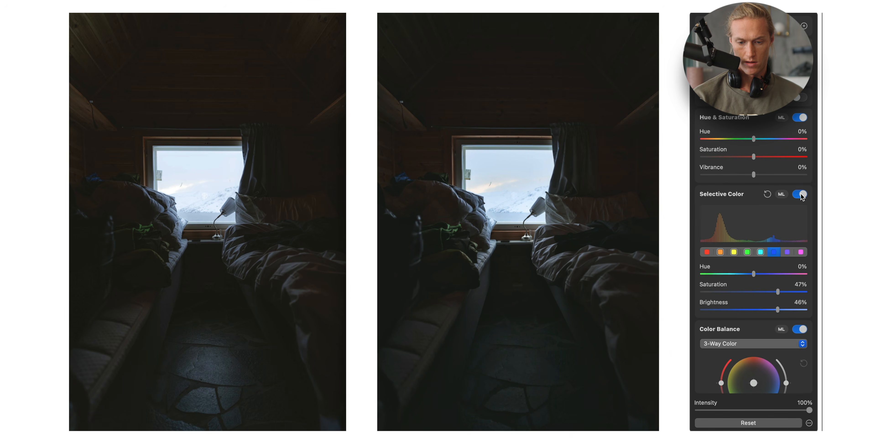
click(801, 195)
click(802, 195)
click(801, 196)
click(802, 195)
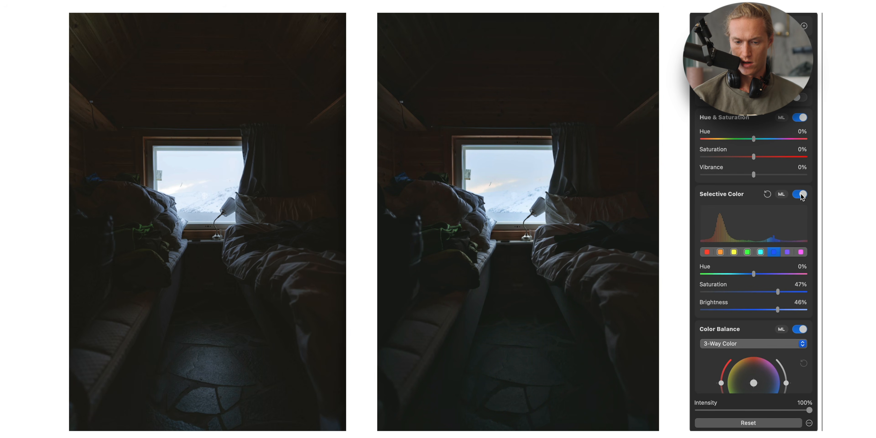
click(802, 195)
click(801, 195)
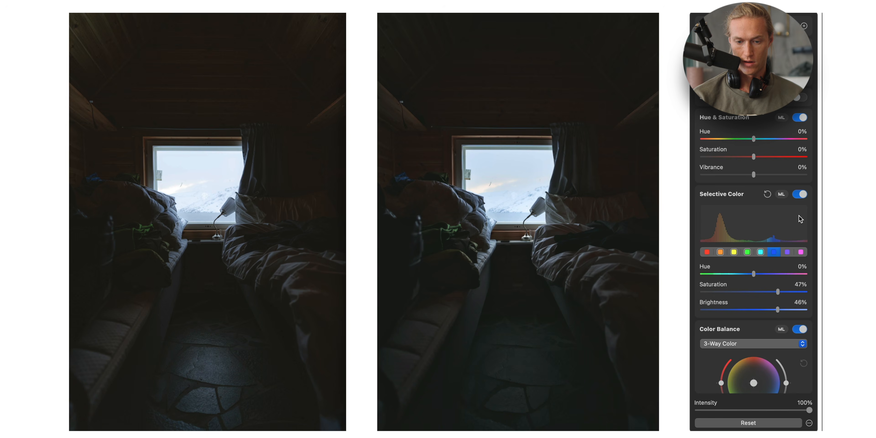
- Increase the orange saturation in Selective Color
click(720, 252)
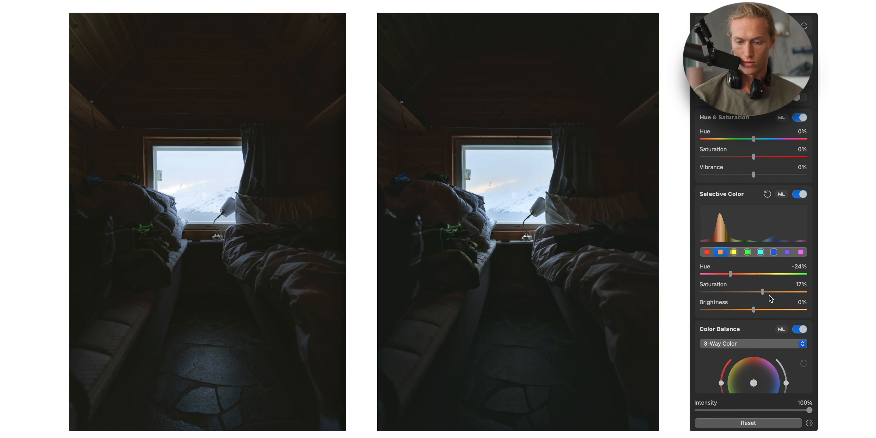
drag(764, 291, 787, 284)
- Try raising the yellow saturation in Selective Color, then undo it
click(734, 252)
drag(754, 293, 792, 292)
key(super+z)
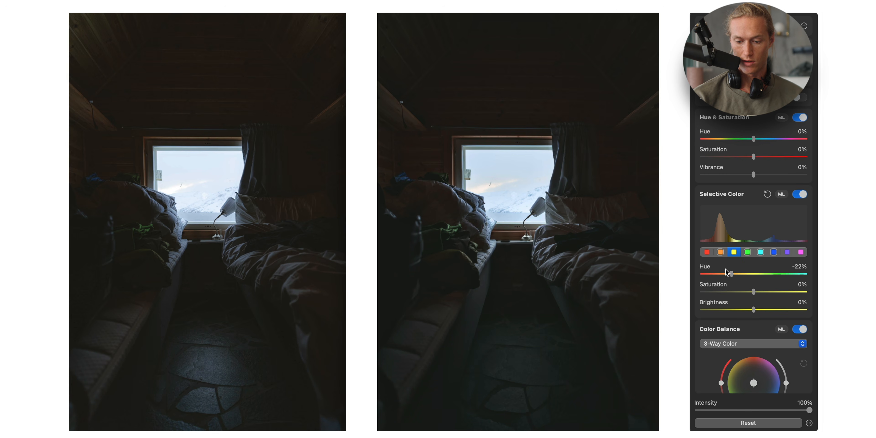
- Set the yellow hue in Selective Color to -39%
drag(731, 273, 761, 272)
drag(761, 273, 753, 274)
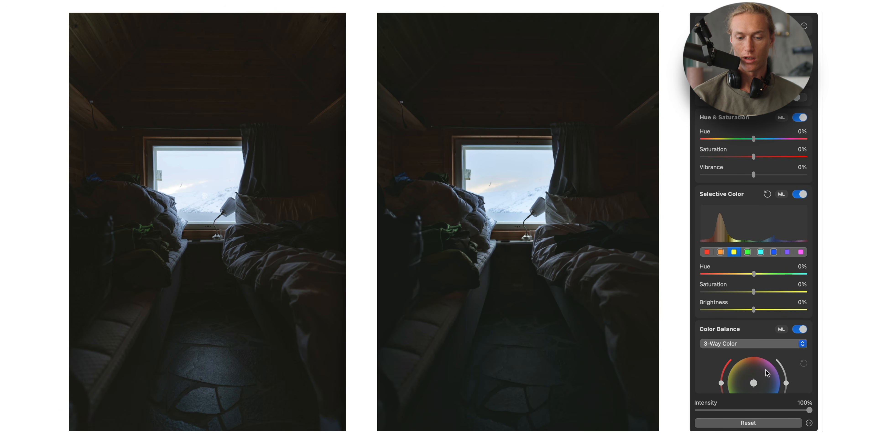
click(724, 274)
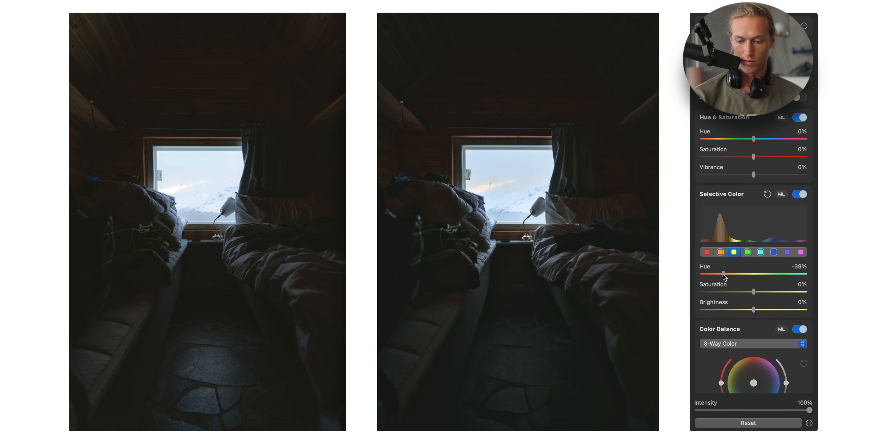
- Browse the orange, red and green swatches and try changing the green brightness, then undo the change
click(720, 252)
click(707, 252)
click(748, 252)
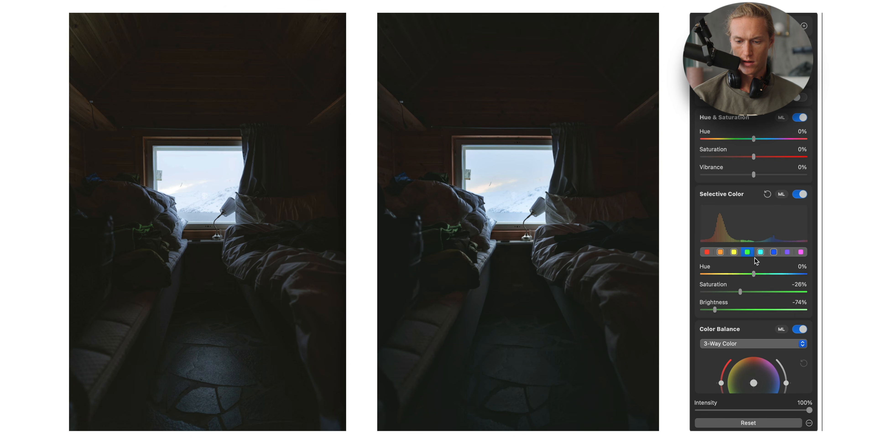
drag(741, 292, 821, 302)
key(super+z)
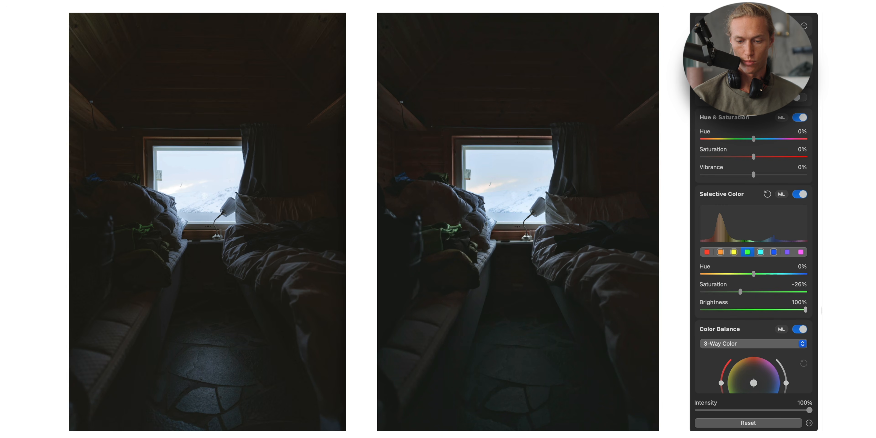
key(super+z)
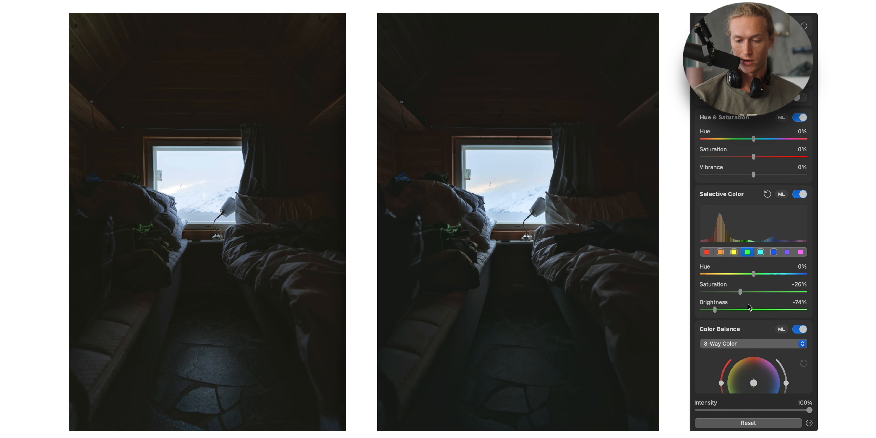
- Set Texture to 18% and Clarity to -32% in the Basic adjustments
scroll(749, 303, up, 2)
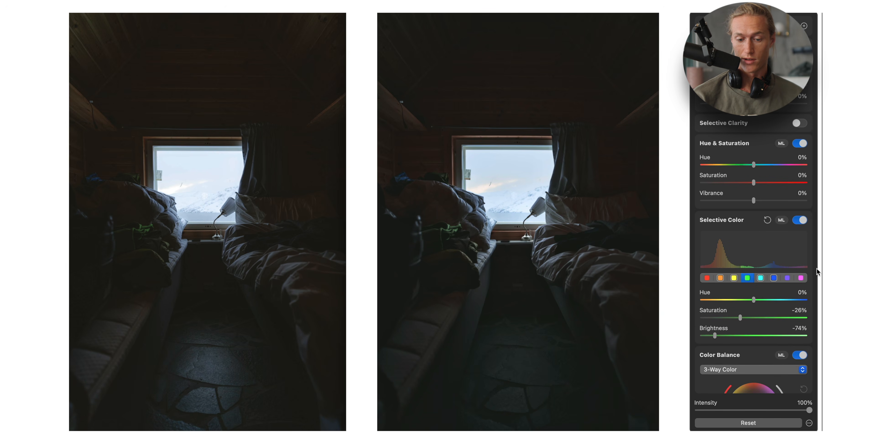
scroll(780, 183, up, 7)
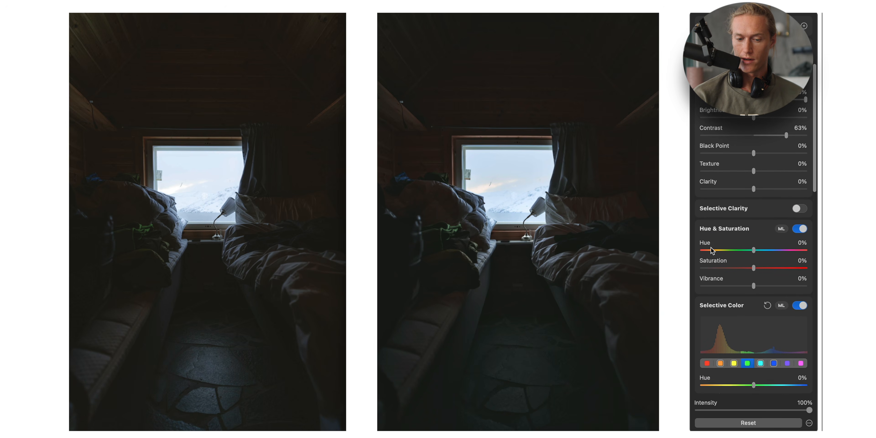
scroll(719, 251, up, 5)
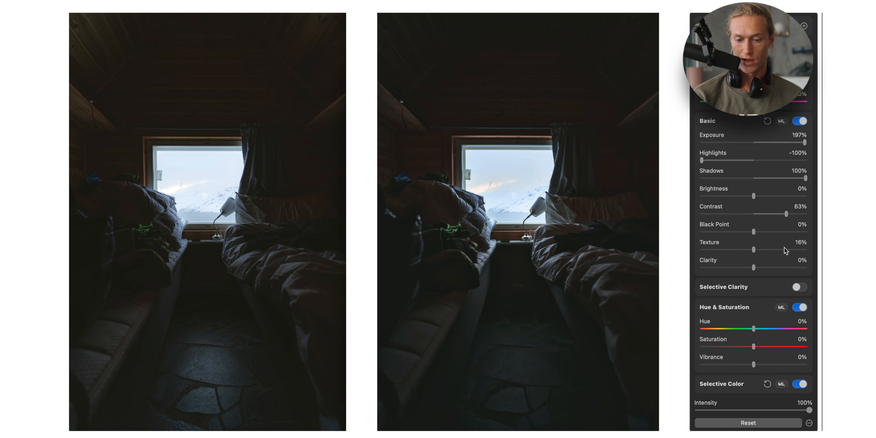
mouse_move(769, 250)
mouse_down()
mouse_move(797, 257)
mouse_move(768, 250)
mouse_move(776, 251)
mouse_up()
click(764, 250)
click(765, 251)
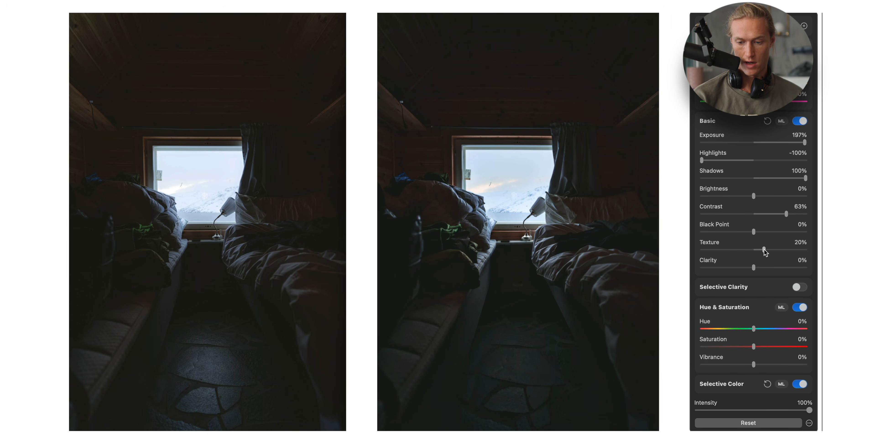
drag(763, 251, 734, 271)
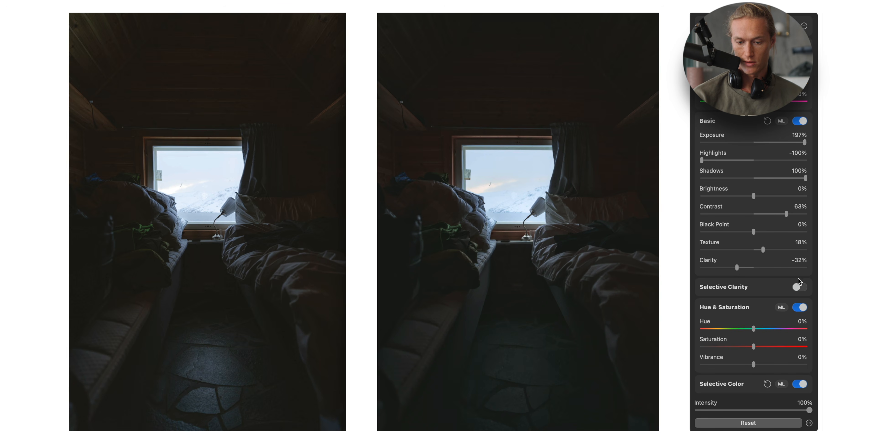
- Lower Brightness to -4% and set the Hue & Saturation saturation to 18%
mouse_move(754, 196)
mouse_down()
mouse_move(746, 196)
mouse_move(774, 196)
mouse_move(752, 197)
mouse_up()
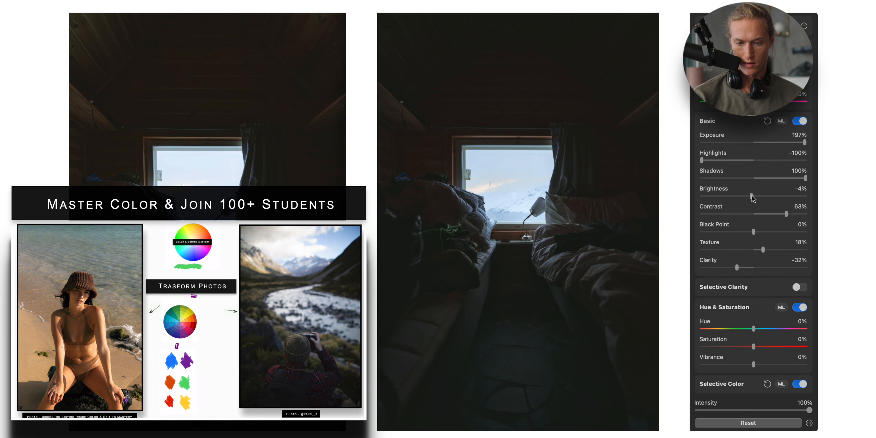
scroll(762, 269, down, 3)
drag(766, 274, 762, 275)
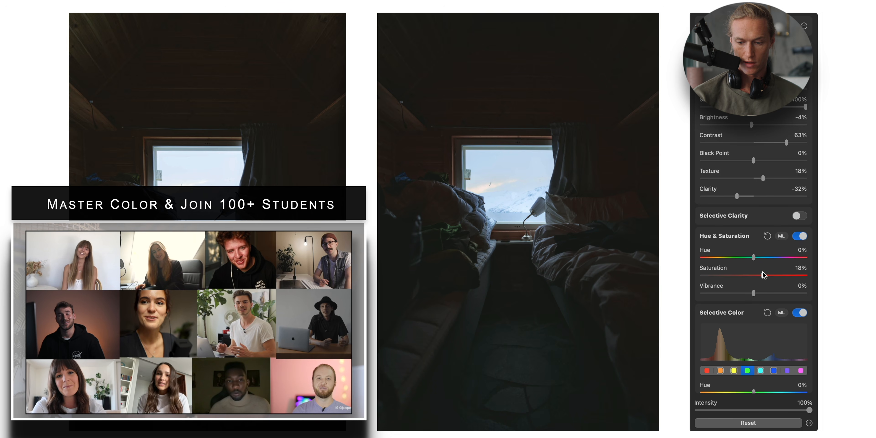
- Reduce Vibrance to -16%
scroll(762, 277, down, 2)
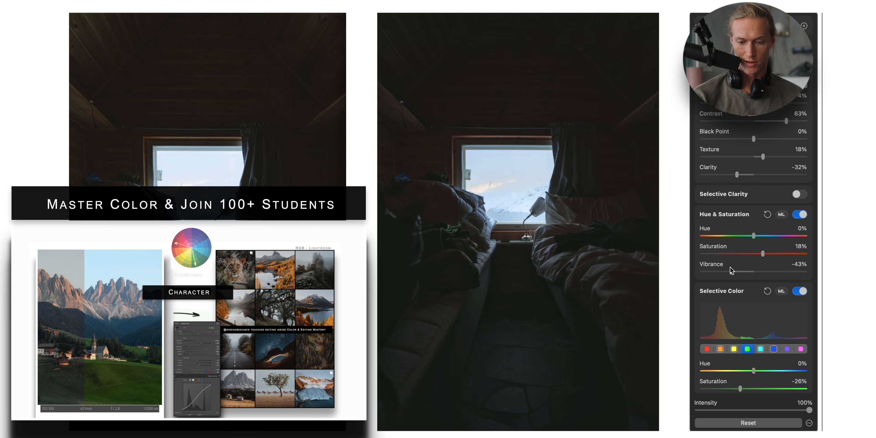
drag(753, 271, 746, 269)
- Toggle Selective Color off and on to compare the image
scroll(746, 269, down, 5)
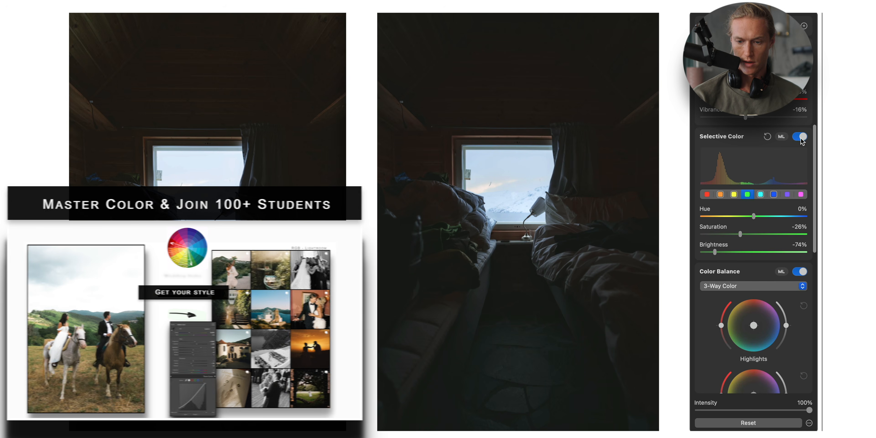
click(801, 138)
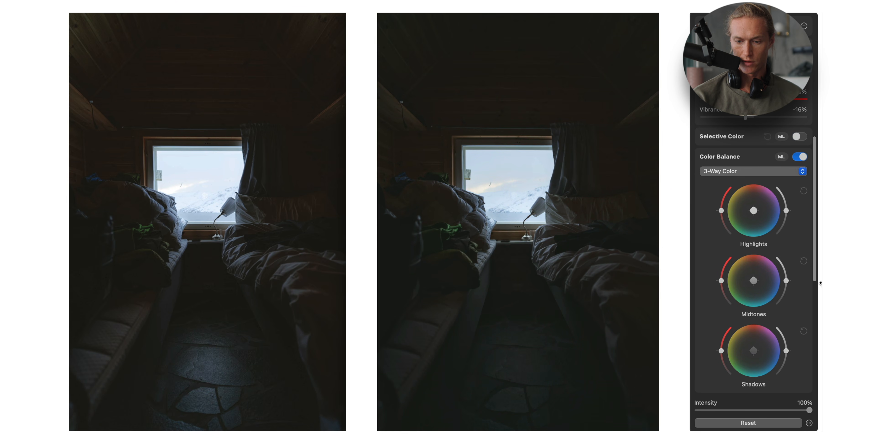
click(799, 137)
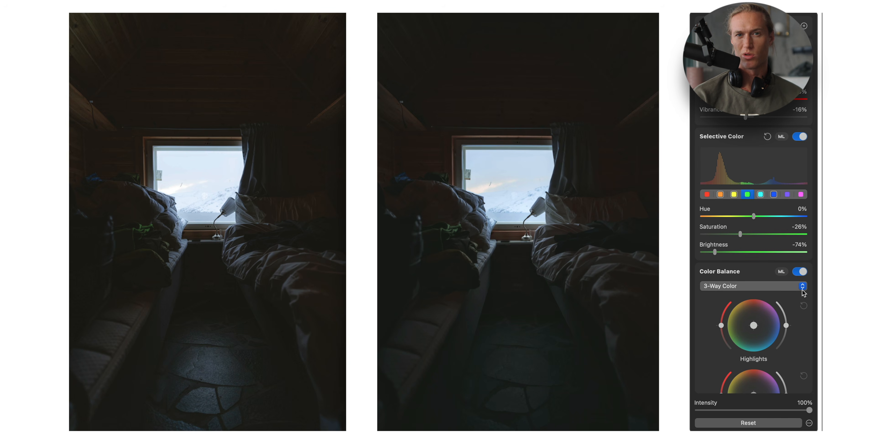
- Tint the shadows by moving the Shadows color balance point slightly off center
scroll(780, 345, down, 10)
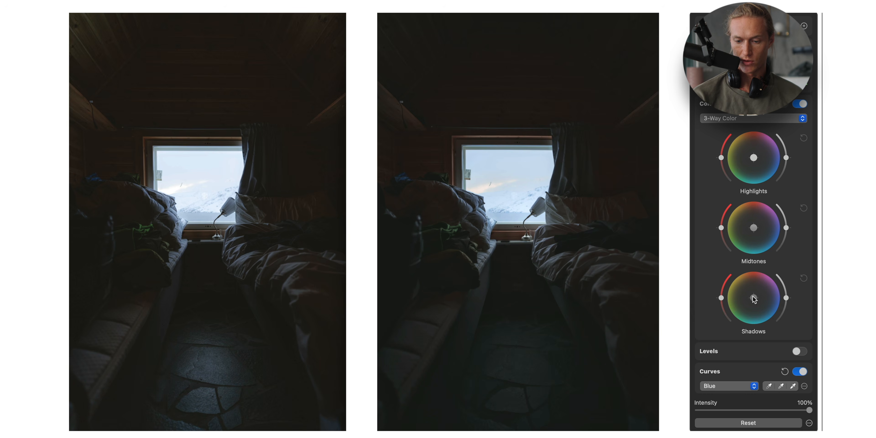
mouse_move(747, 289)
mouse_down()
mouse_move(776, 274)
mouse_move(687, 322)
mouse_move(773, 229)
mouse_move(721, 318)
mouse_move(756, 293)
mouse_move(750, 272)
mouse_move(736, 300)
mouse_move(748, 275)
mouse_up()
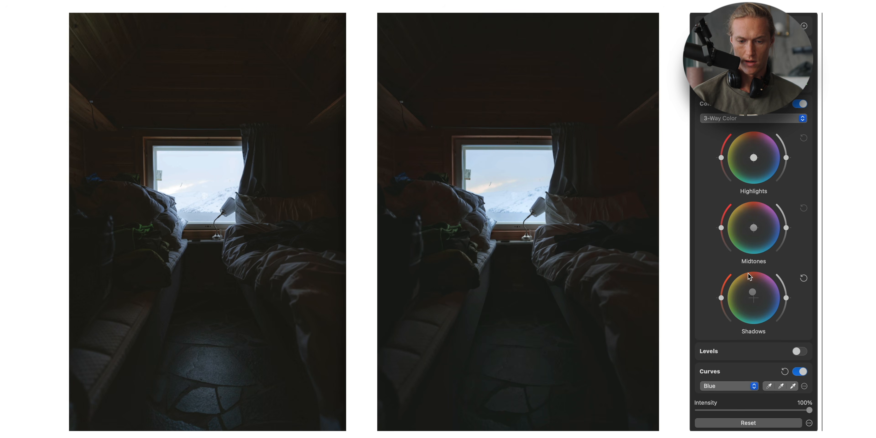
- Open the layers list
scroll(748, 273, down, 7)
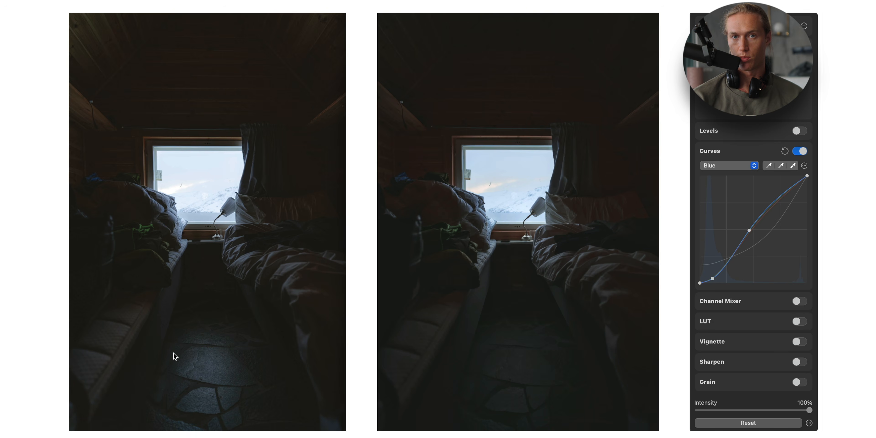
click(747, 26)
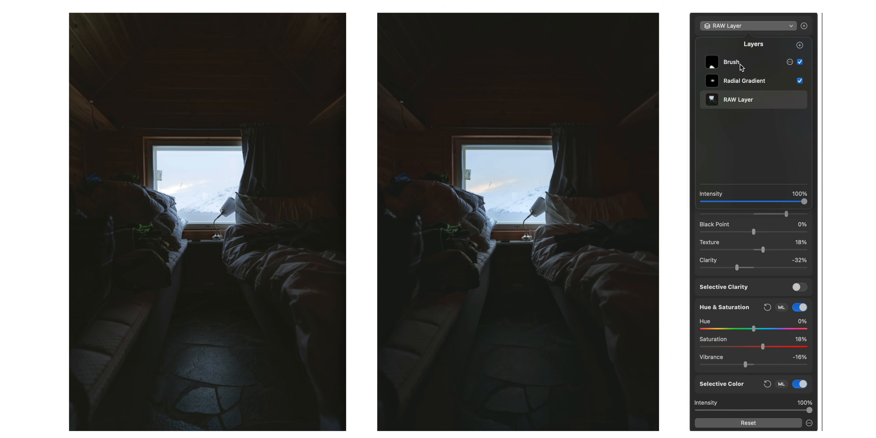
- Select the Radial Gradient layer, then switch to the Brush layer
click(755, 81)
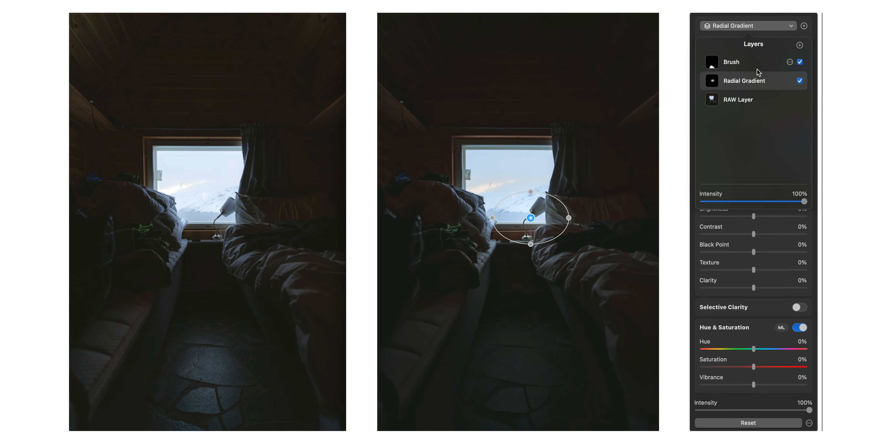
click(745, 66)
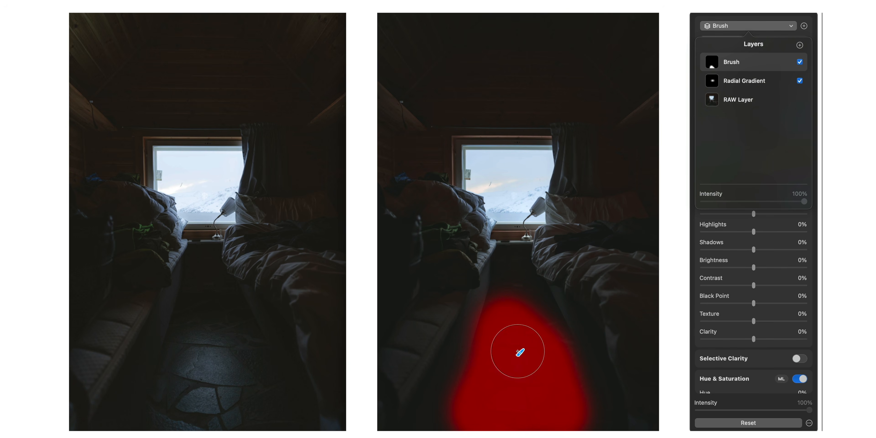
scroll(769, 226, down, 15)
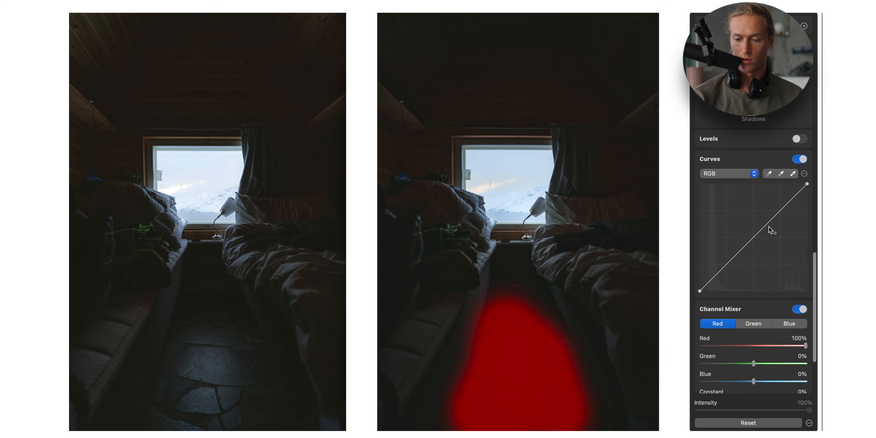
scroll(767, 171, up, 15)
- Try Exposure, Black Point, Brightness and Contrast changes on the Brush layer, undoing each one
click(770, 213)
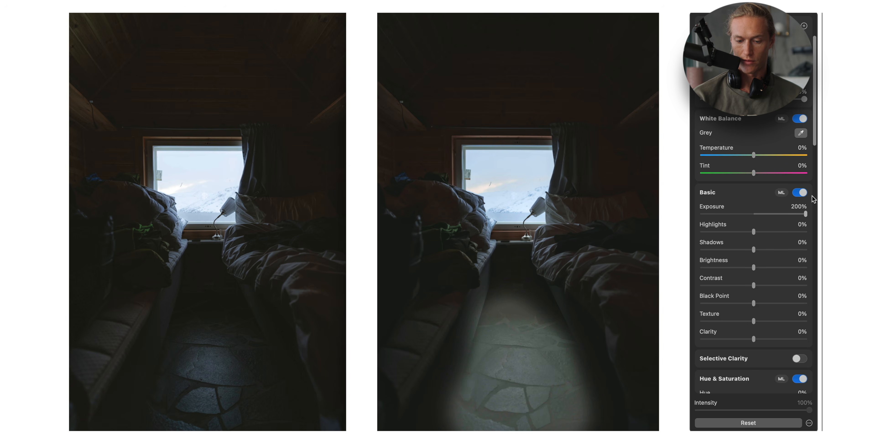
key(super+z)
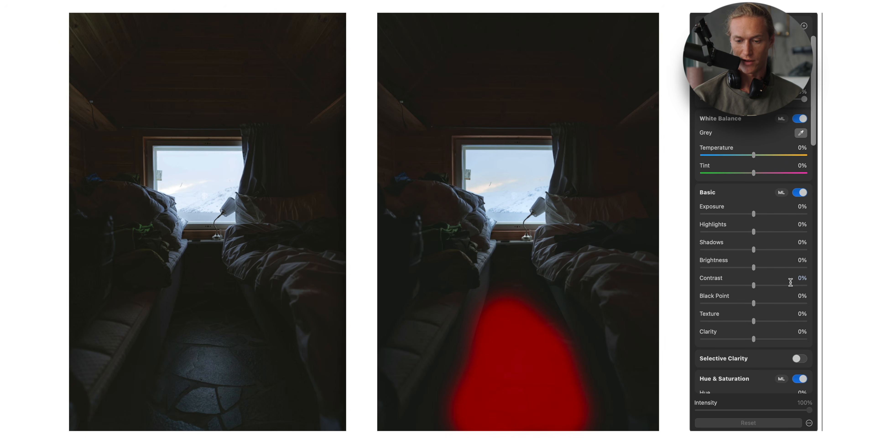
click(774, 304)
drag(774, 303, 790, 302)
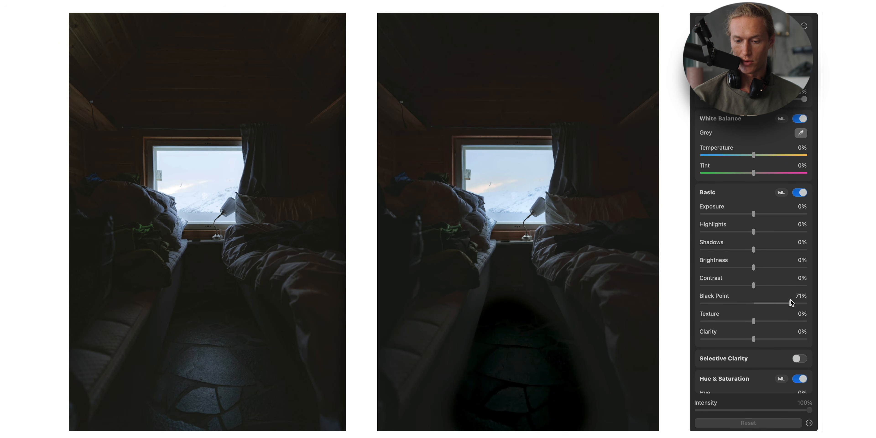
key(super+z)
drag(769, 264, 778, 268)
key(super+z)
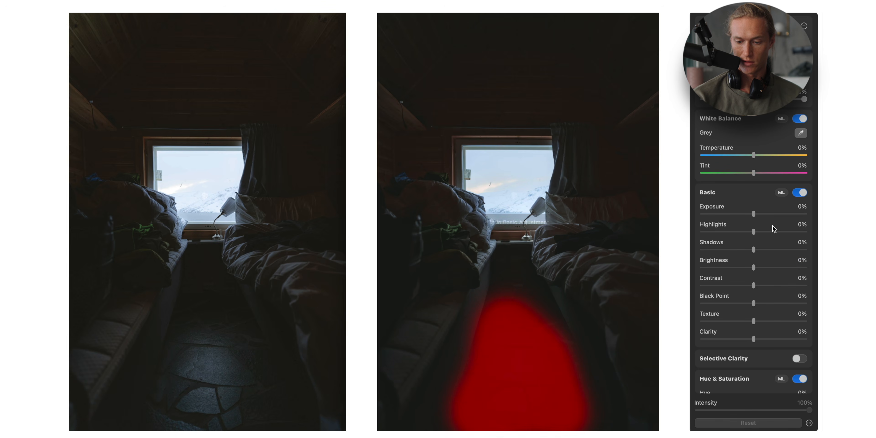
mouse_move(779, 214)
mouse_down()
mouse_move(815, 217)
mouse_move(788, 210)
mouse_up()
key(super+z)
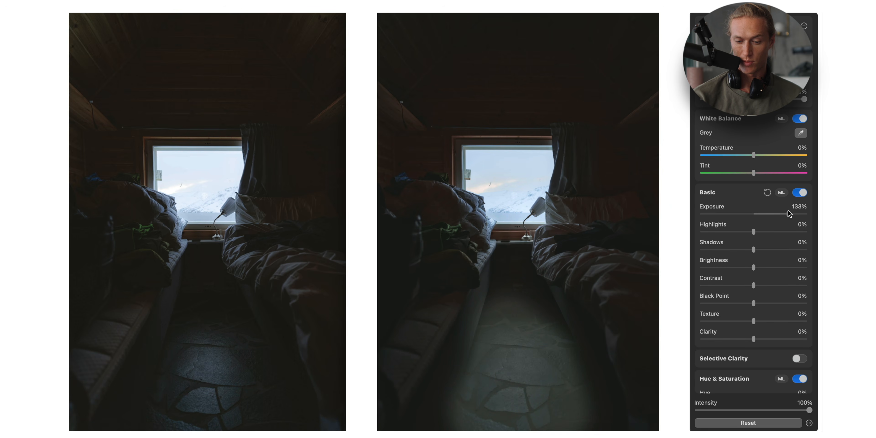
drag(784, 285, 820, 286)
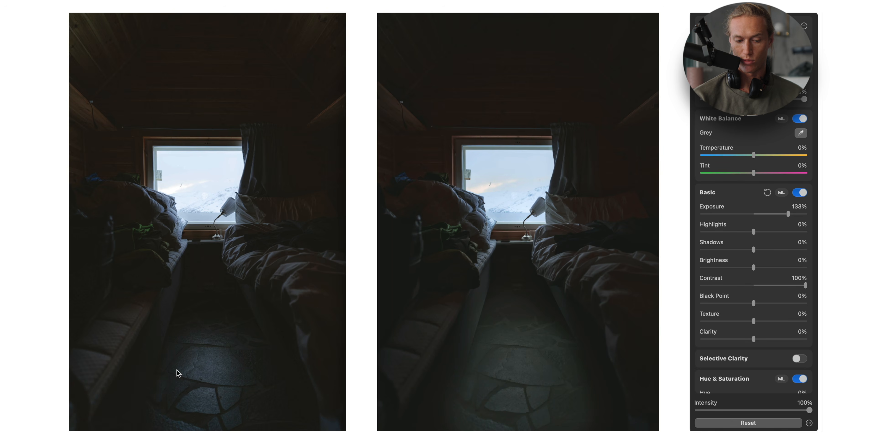
key(super+z)
key(super+z)
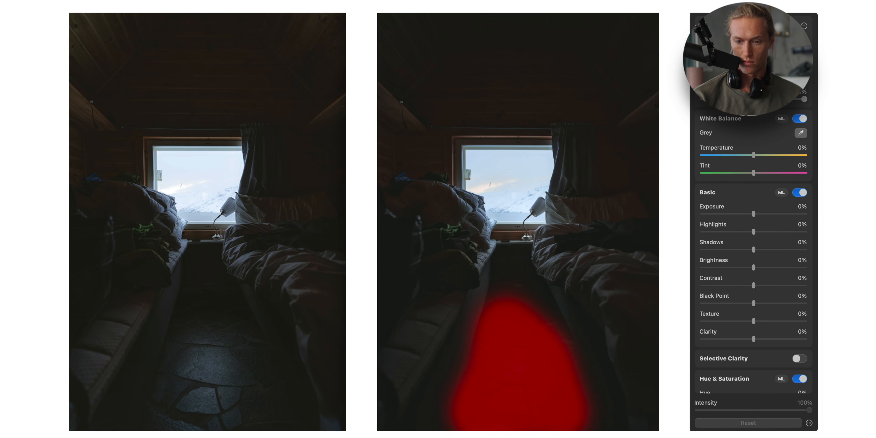
- Brighten the Brush layer's RGB curve by pulling the white point left and the black point slightly right
scroll(799, 295, down, 20)
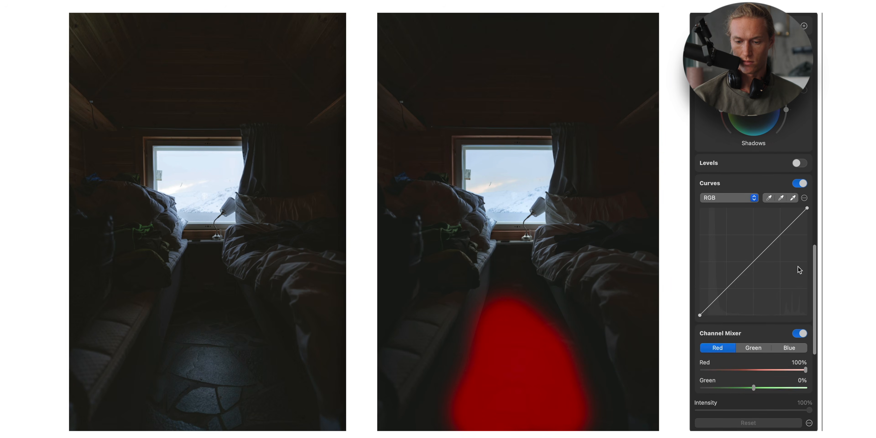
drag(807, 207, 740, 201)
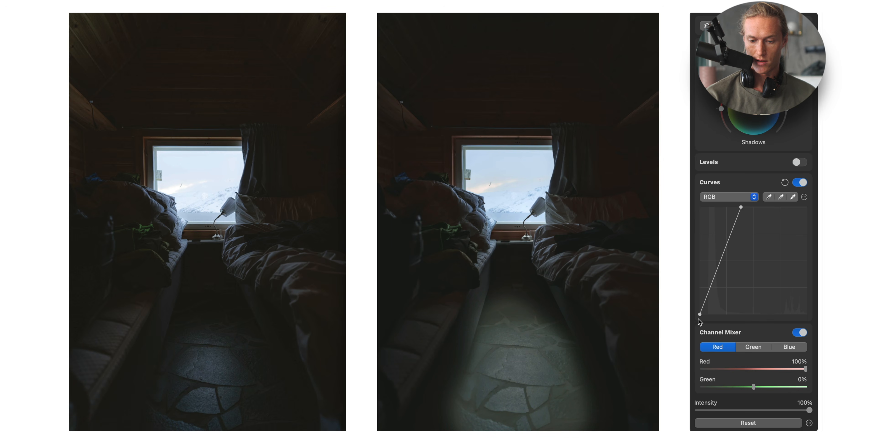
drag(700, 315, 709, 314)
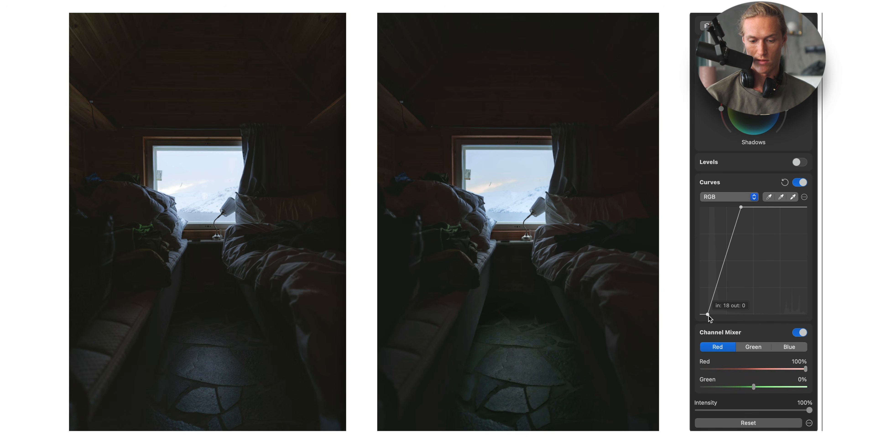
drag(709, 317, 708, 317)
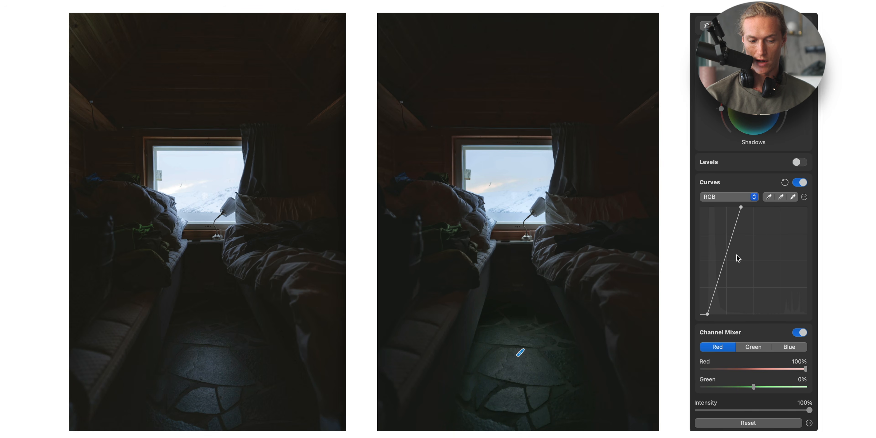
- Set the Brush layer's Temperature to -5% and Tint to 5%
scroll(796, 208, up, 10)
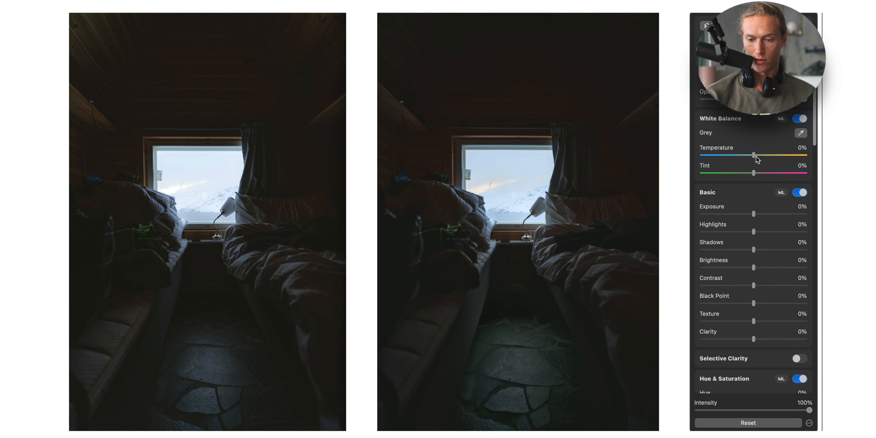
drag(754, 157, 752, 153)
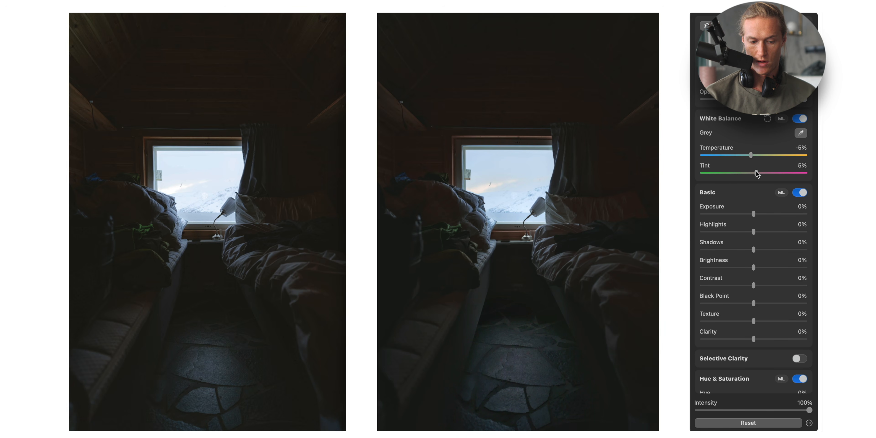
- Add a midpoint to the Brush layer's RGB curve
scroll(764, 142, down, 15)
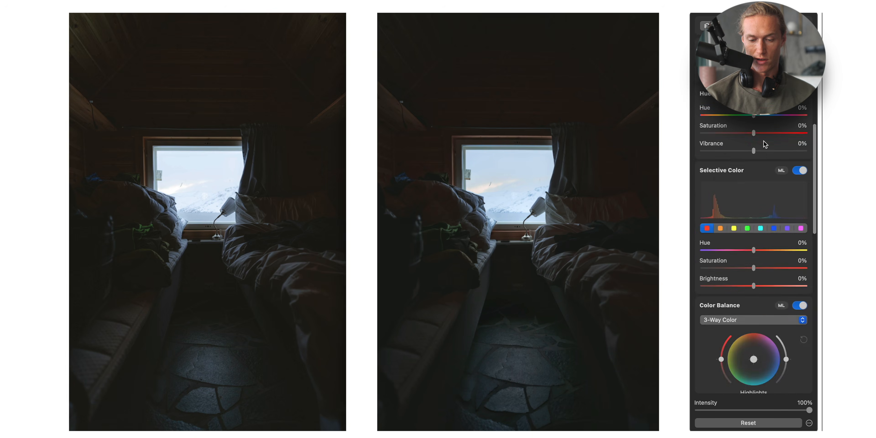
scroll(764, 141, down, 5)
click(728, 162)
drag(729, 163, 729, 162)
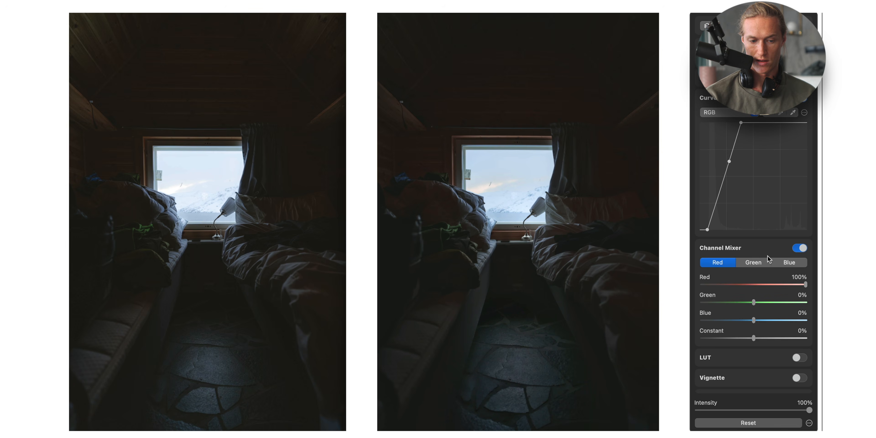
- Switch to the RAW Layer in the layers list
scroll(778, 233, up, 10)
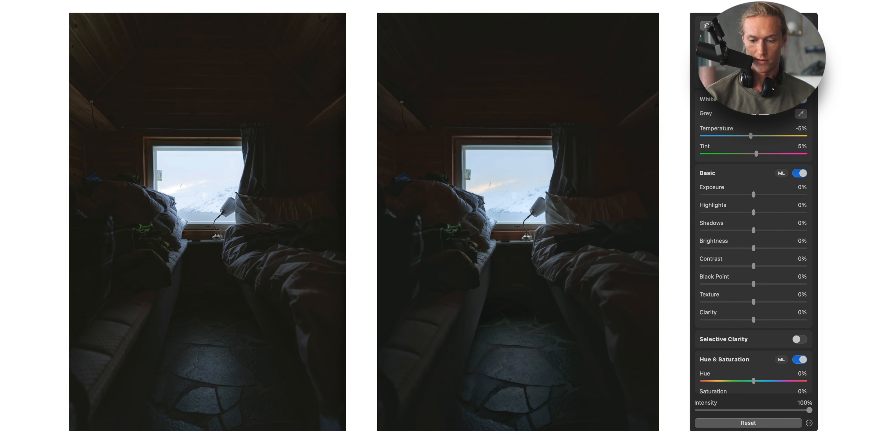
click(754, 422)
mouse_move(780, 85)
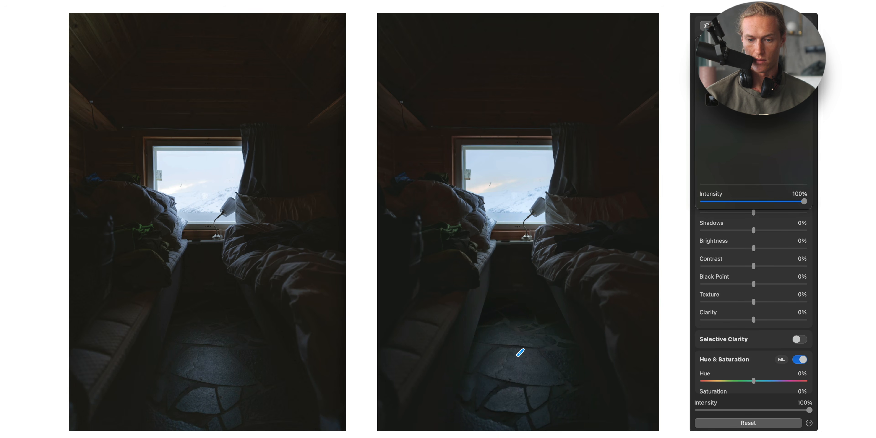
click(760, 99)
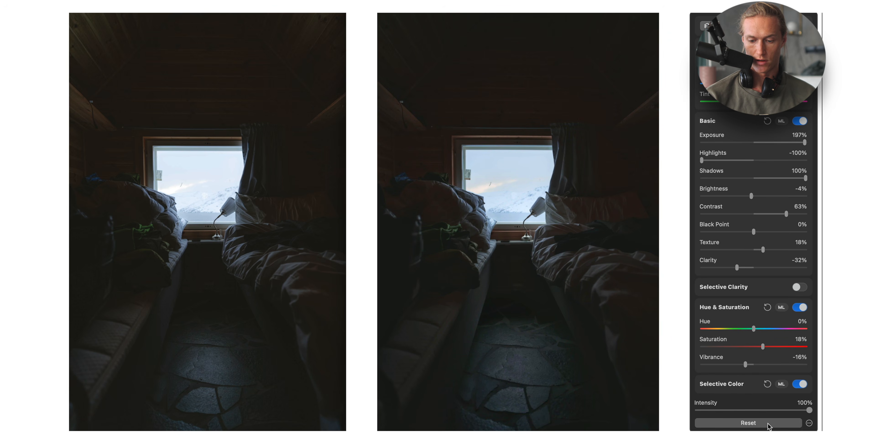
- Reset the RAW Layer adjustments and try new Exposure, Shadows, Contrast and Black Point values
click(749, 423)
drag(783, 142, 813, 146)
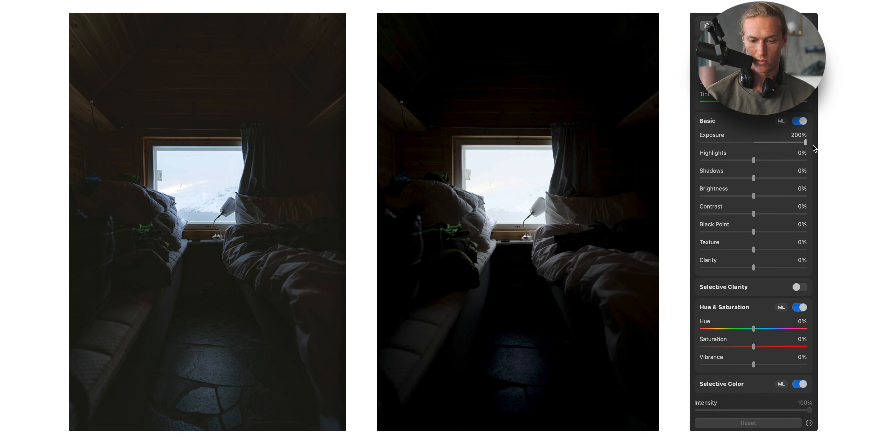
click(780, 178)
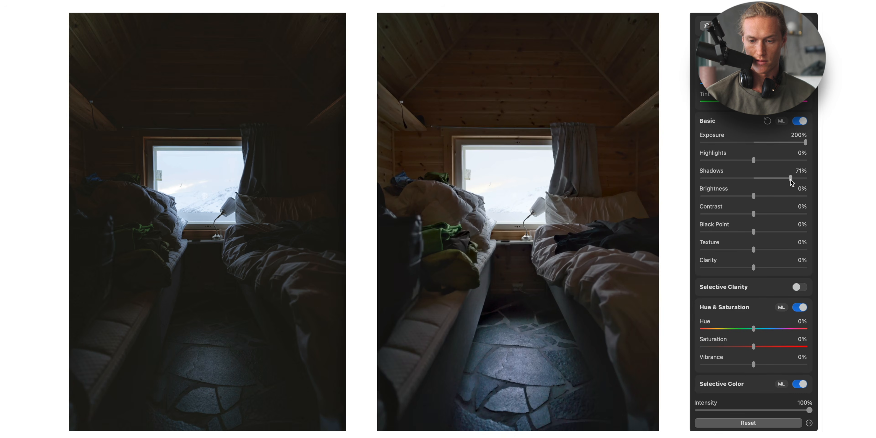
drag(779, 213, 790, 215)
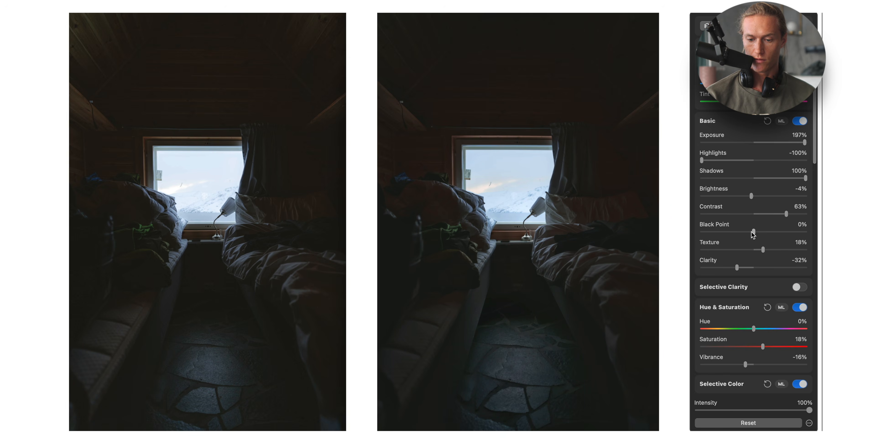
mouse_move(753, 234)
mouse_down()
mouse_move(738, 234)
mouse_move(752, 233)
mouse_move(751, 225)
mouse_up()
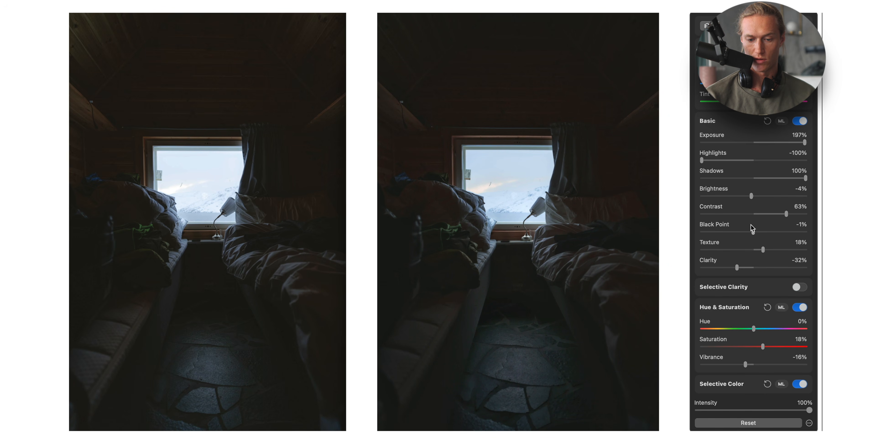
- Nudge the upper and lower points on the RAW Layer's RGB curve slightly
scroll(752, 238, down, 10)
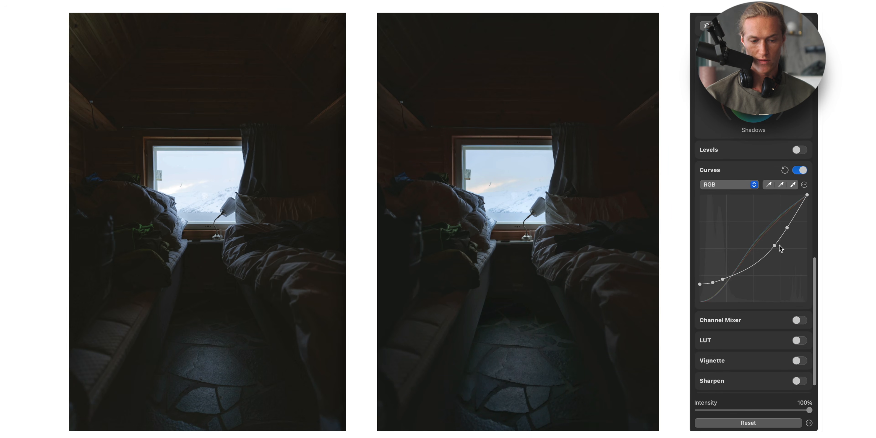
drag(777, 248, 775, 246)
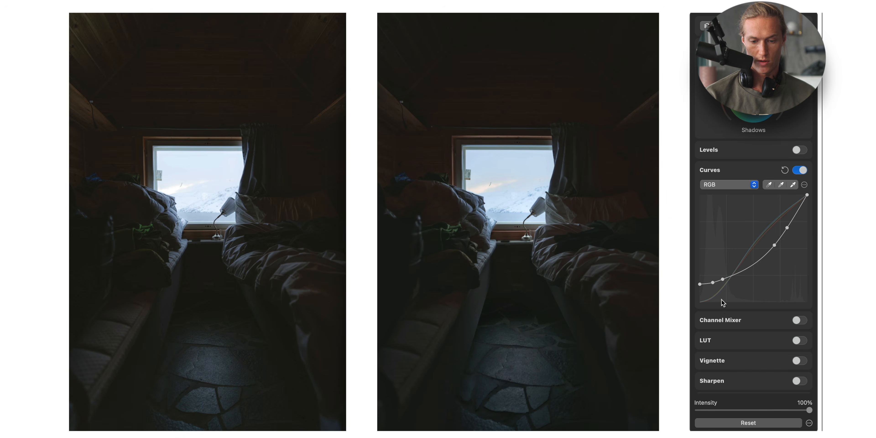
drag(722, 280, 724, 281)
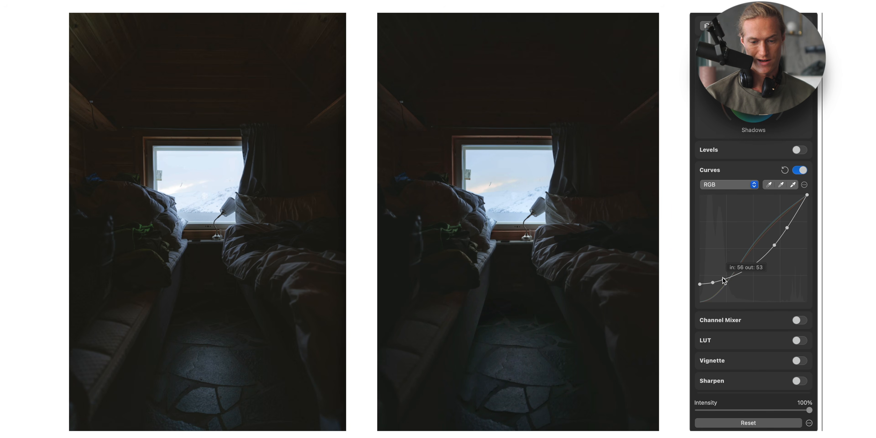
- Inspect the Red and Blue channel curves of the RAW Layer
click(742, 185)
click(720, 200)
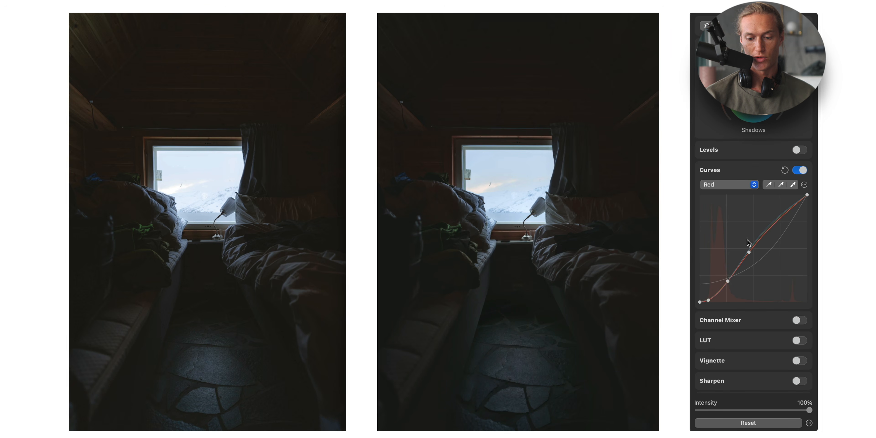
click(746, 187)
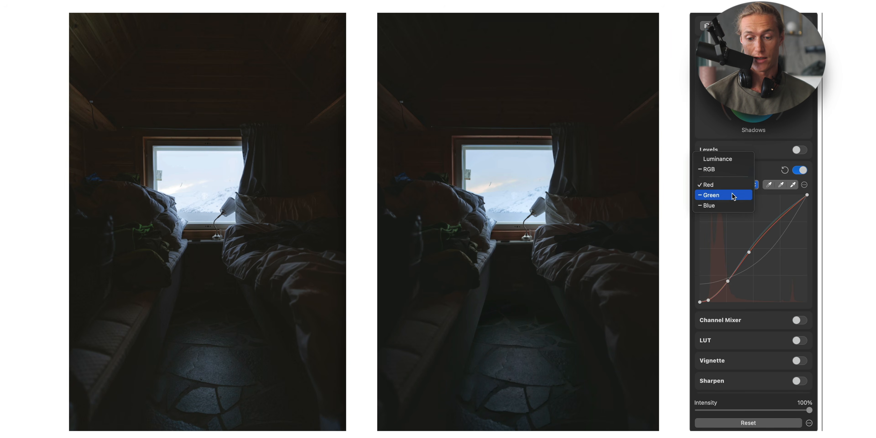
click(728, 203)
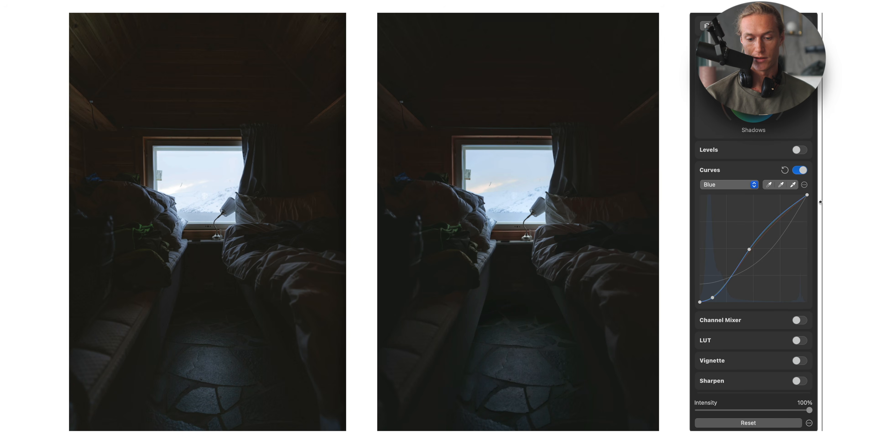
- Lower the RAW Layer's Black Point to -8%
scroll(746, 298, up, 10)
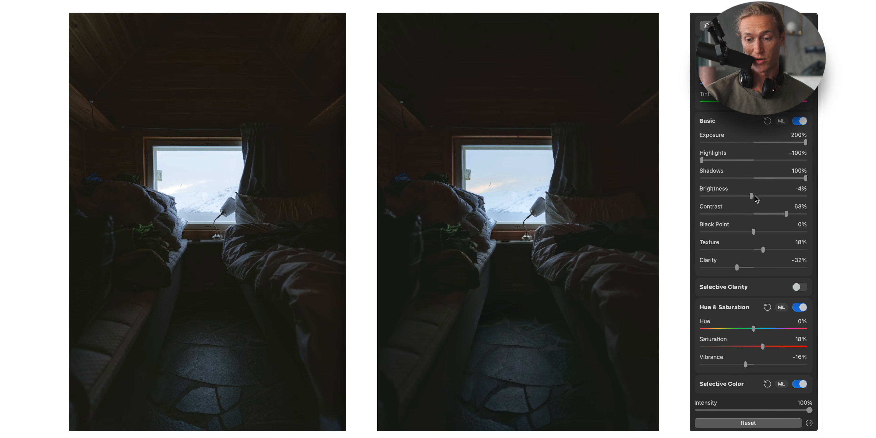
drag(753, 232, 750, 233)
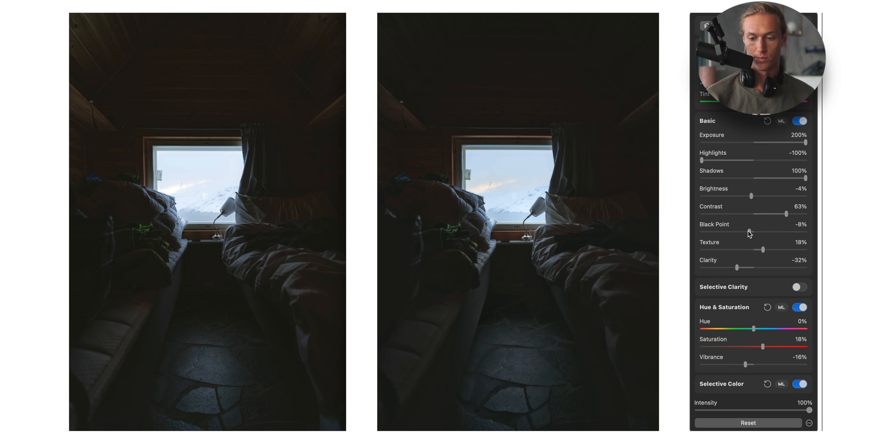
- Select the Radial Gradient layer and reduce its Exposure to 78%
click(710, 26)
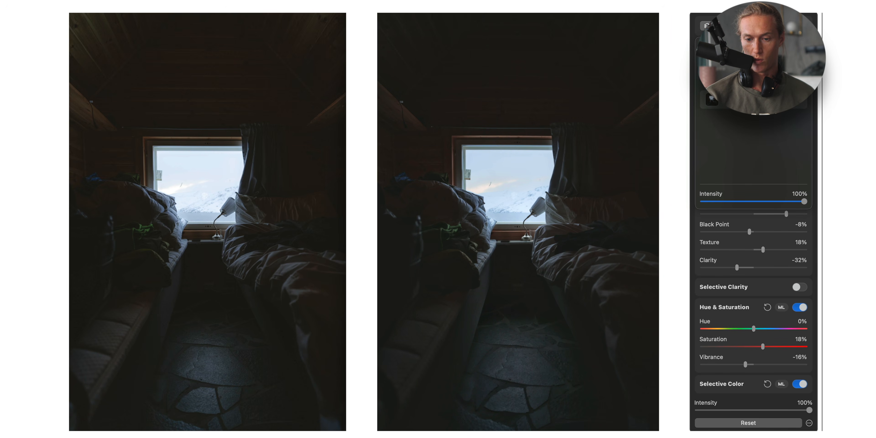
click(732, 65)
click(731, 81)
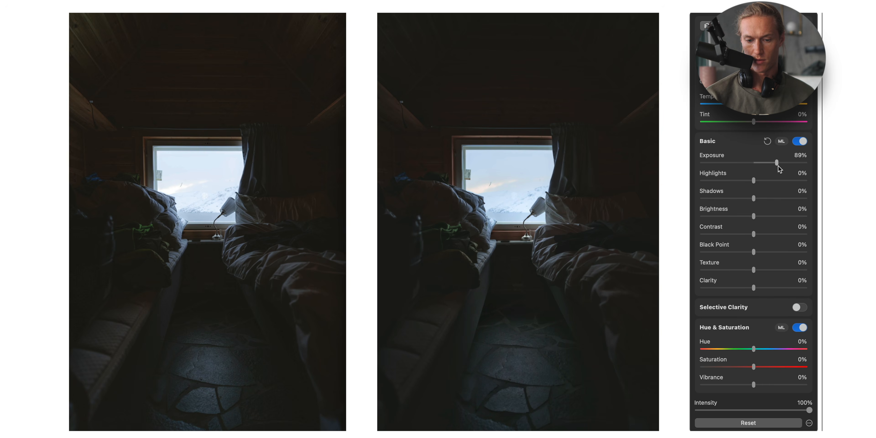
drag(754, 162, 771, 164)
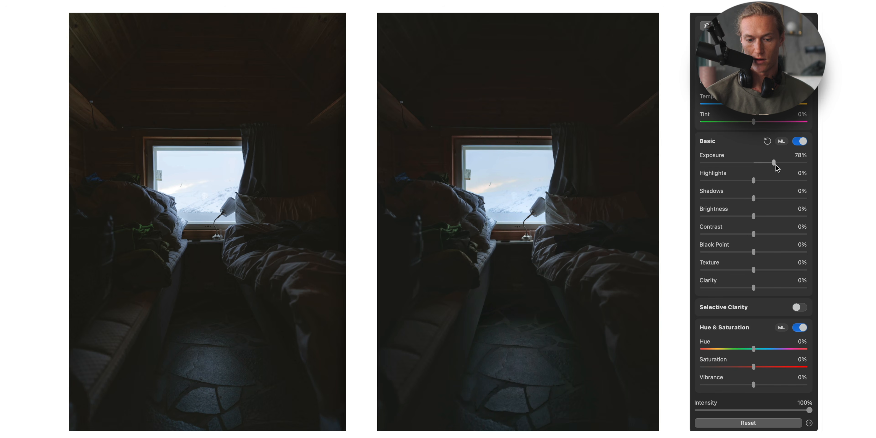